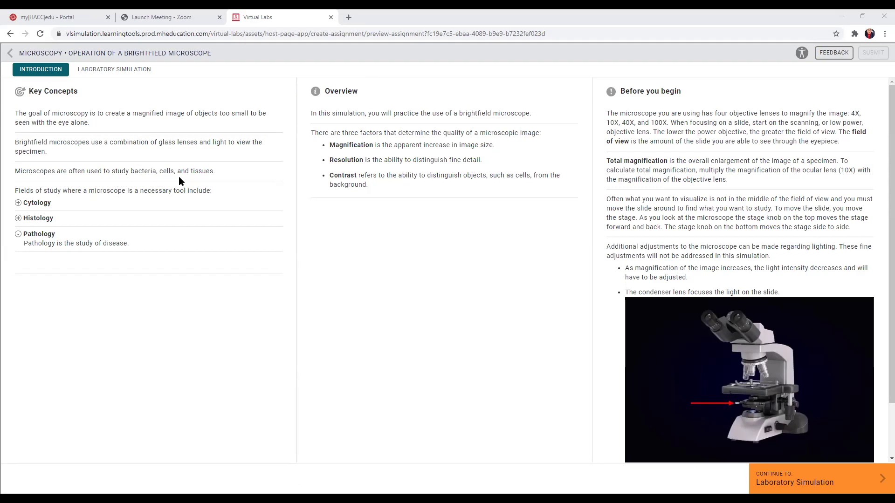
- Show the definitions of Cytology, Histology and Pathology in the introduction
left_click(18, 204)
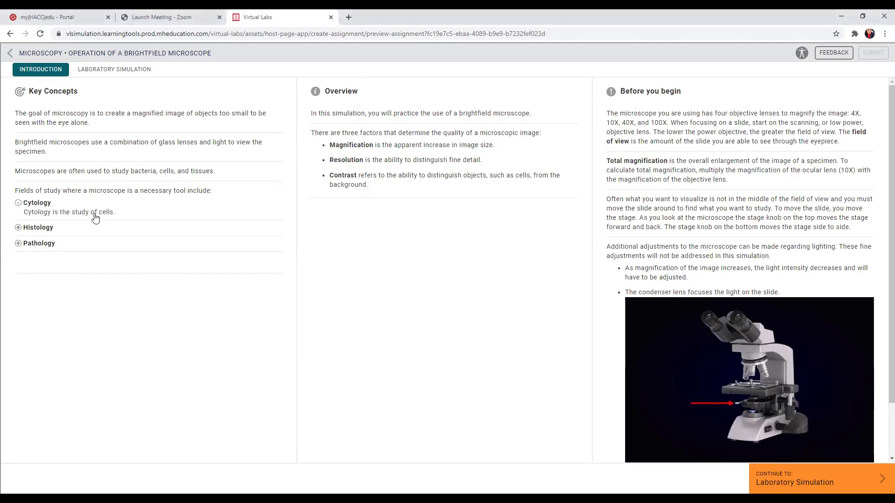
left_click(19, 228)
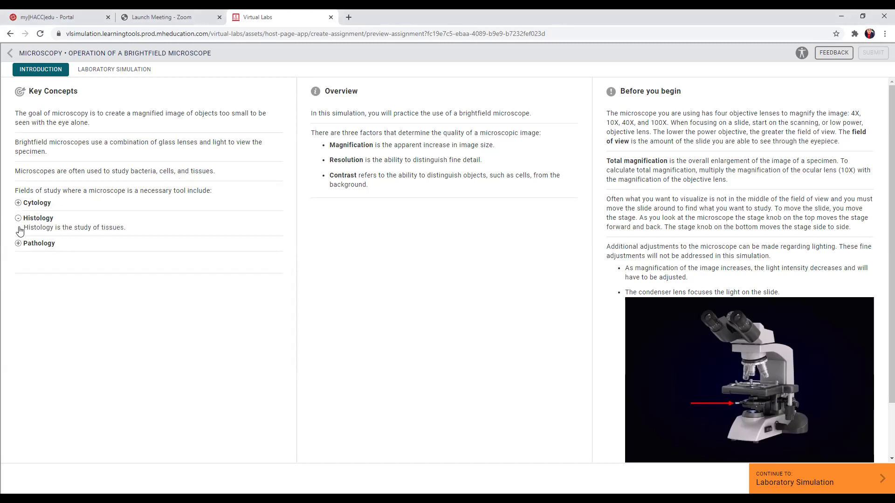
left_click(17, 244)
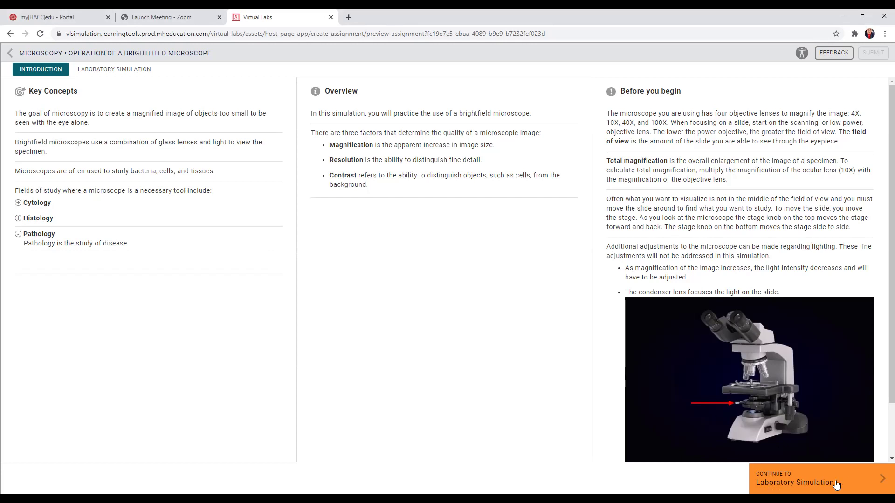
- Open the laboratory simulation, dismiss the preview notice, and play the overview video full screen
left_click(821, 478)
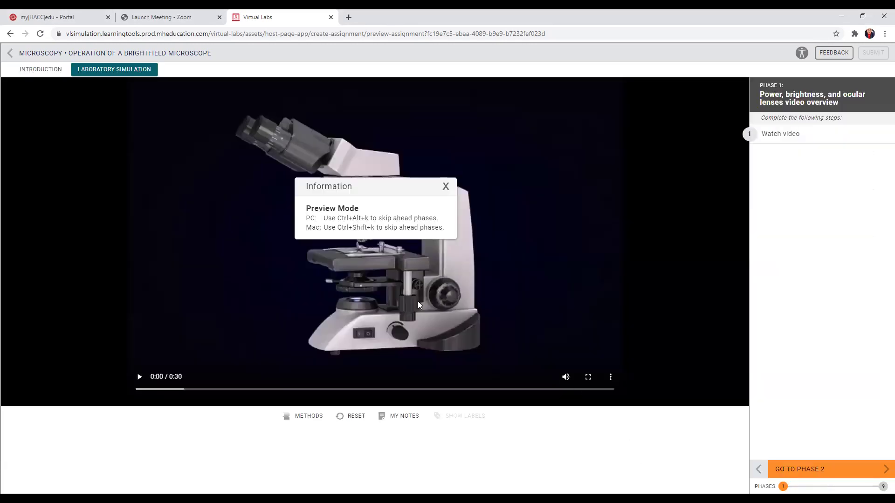
left_click(446, 187)
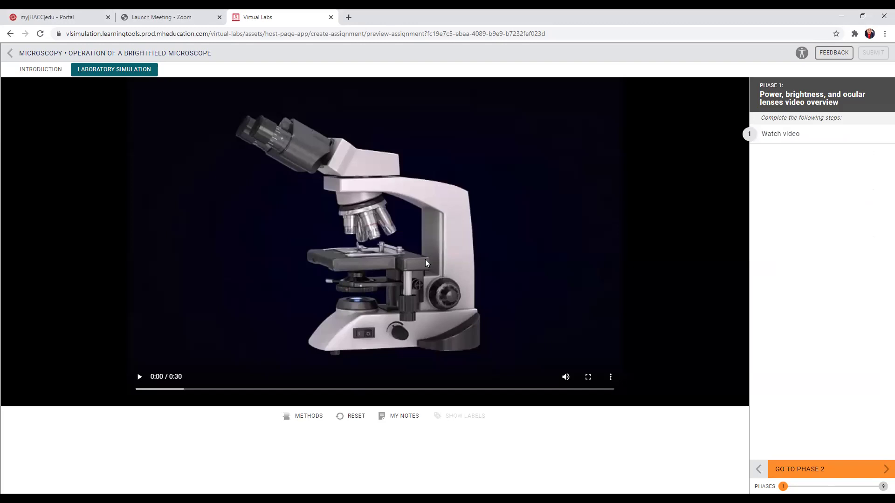
left_click(140, 379)
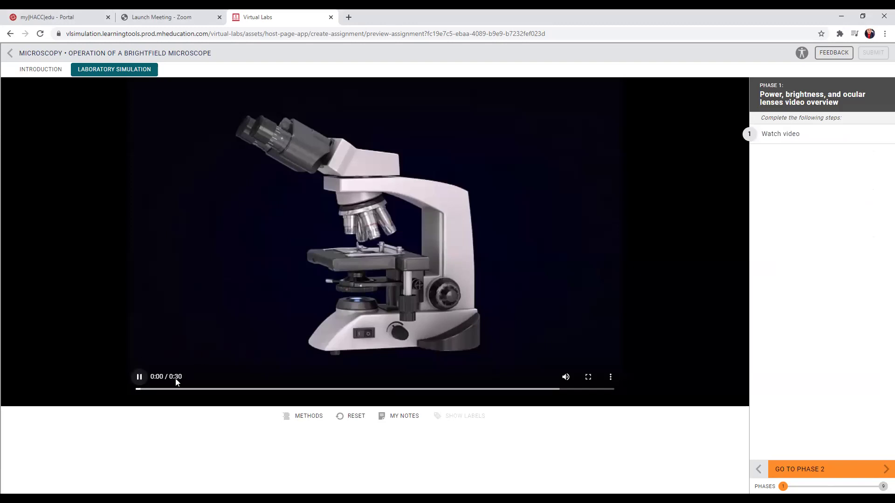
left_click(588, 378)
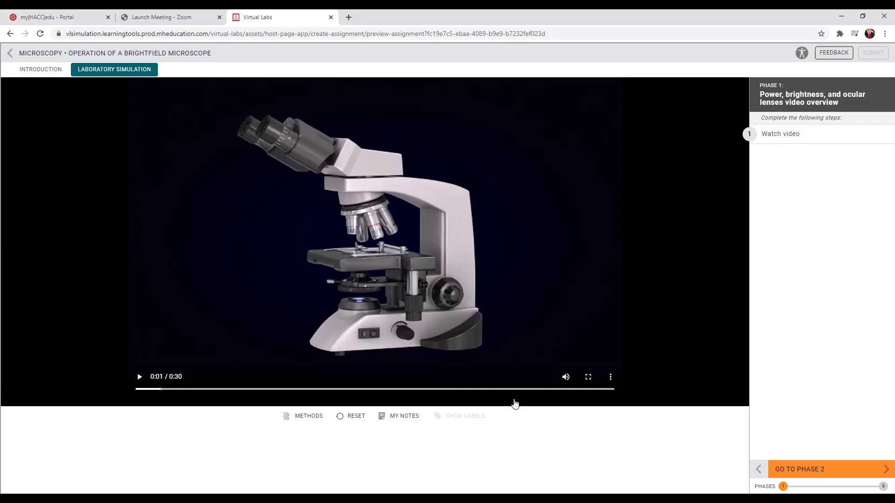
- Advance to Phase 2, switch on the microscope light and raise brightness to maximum
left_click(806, 475)
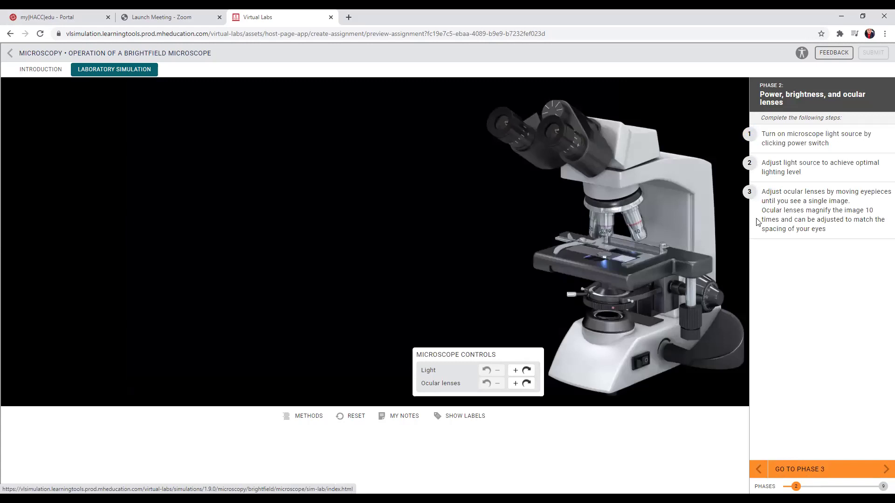
left_click(639, 364)
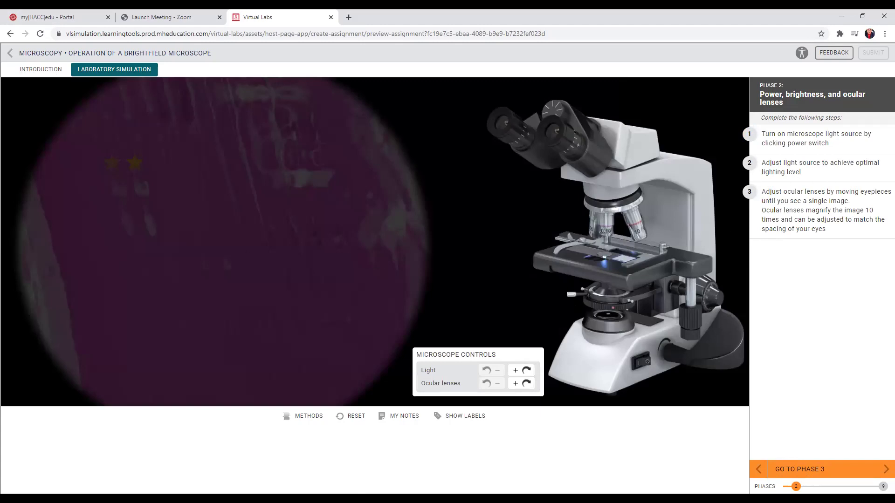
left_click(527, 371)
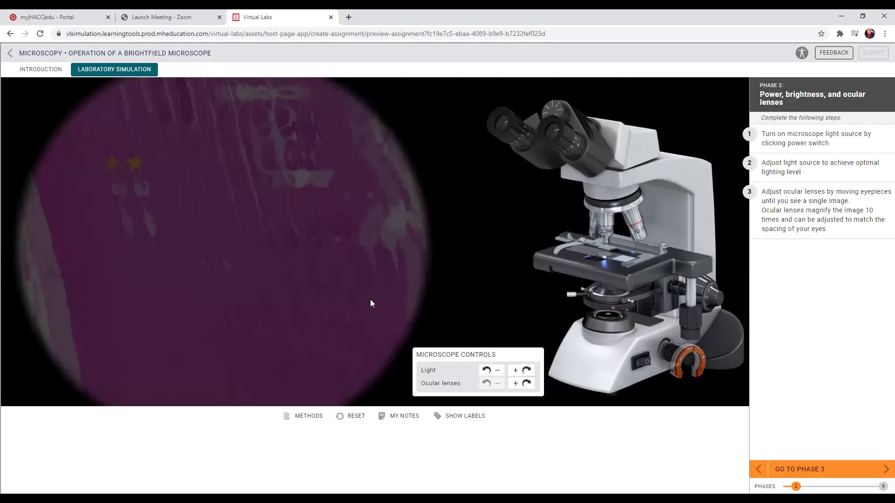
left_click(526, 370)
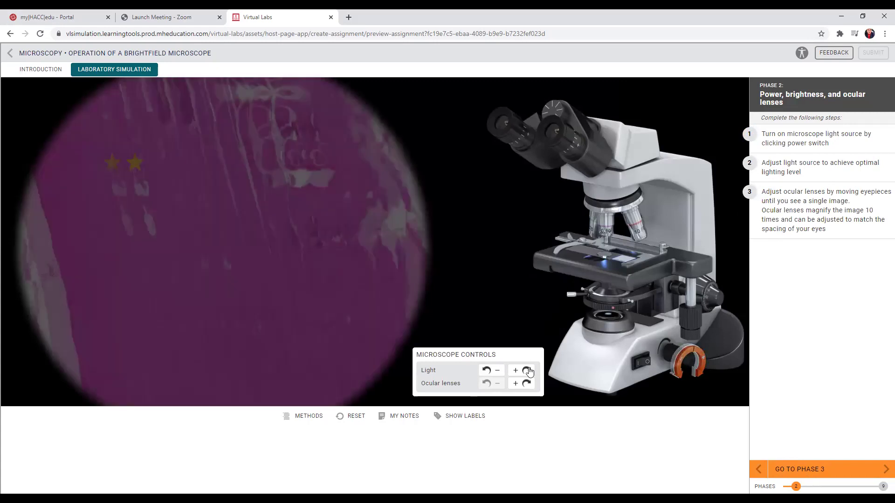
left_click(527, 370)
left_click(527, 371)
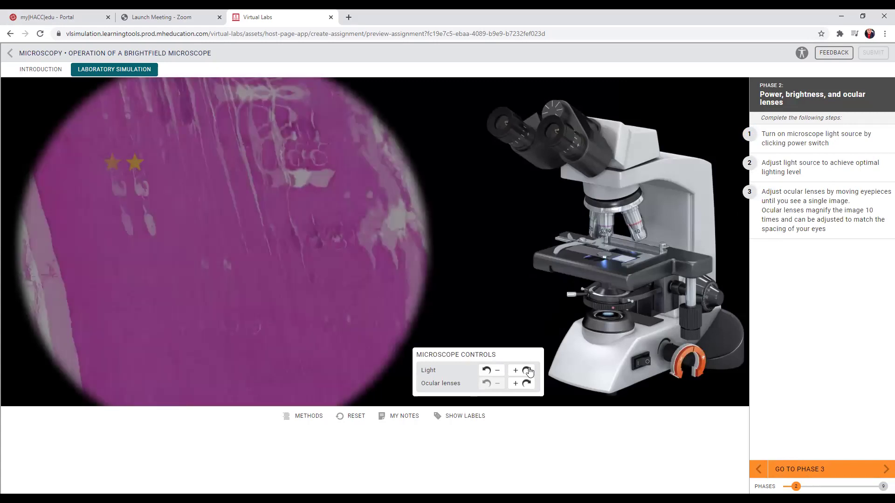
left_click(527, 370)
left_click(526, 371)
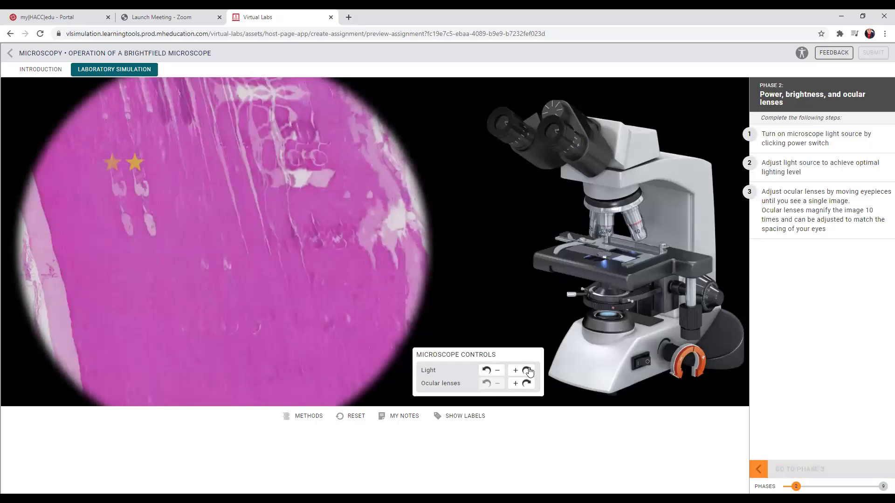
left_click(527, 370)
left_click(527, 370)
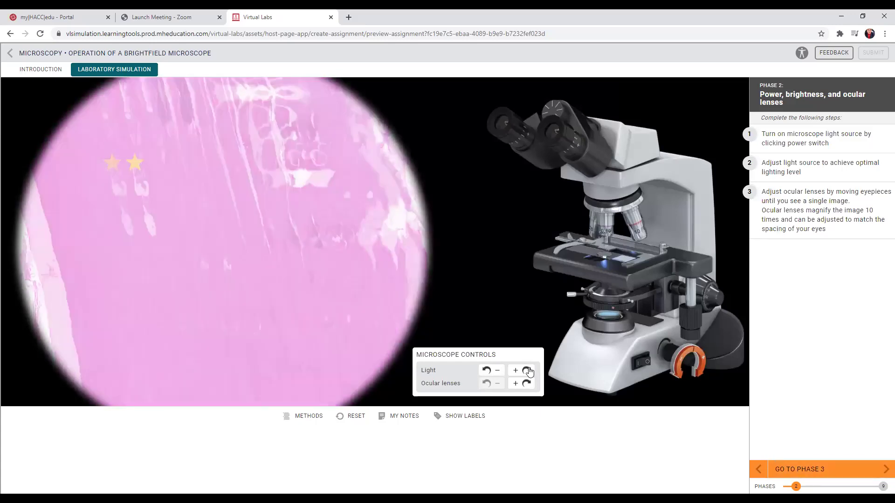
left_click(527, 370)
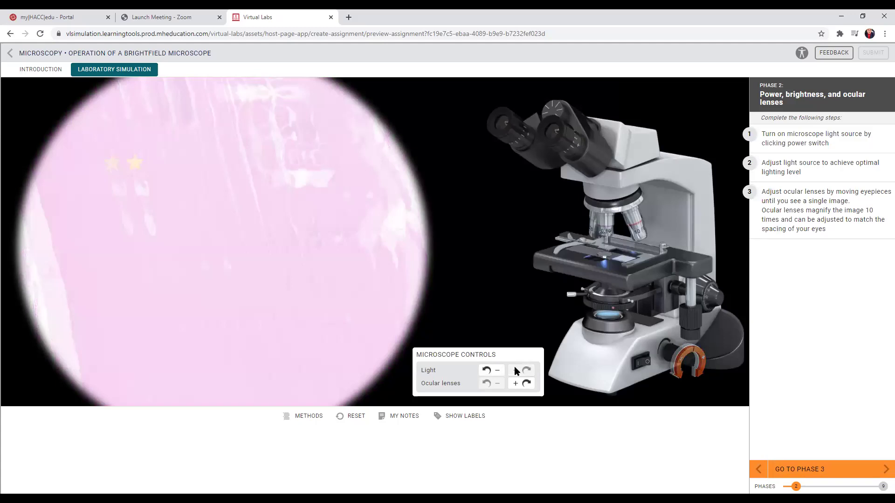
- Dim the light three steps to reduce washout
left_click(486, 371)
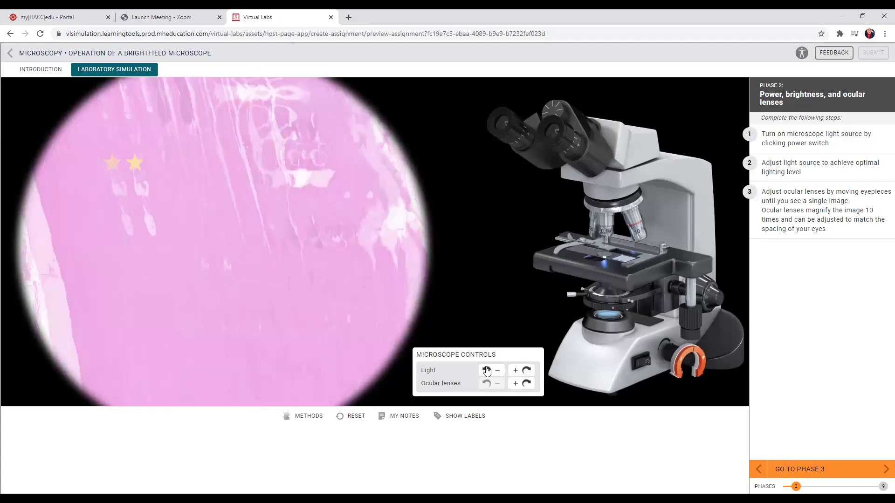
left_click(486, 370)
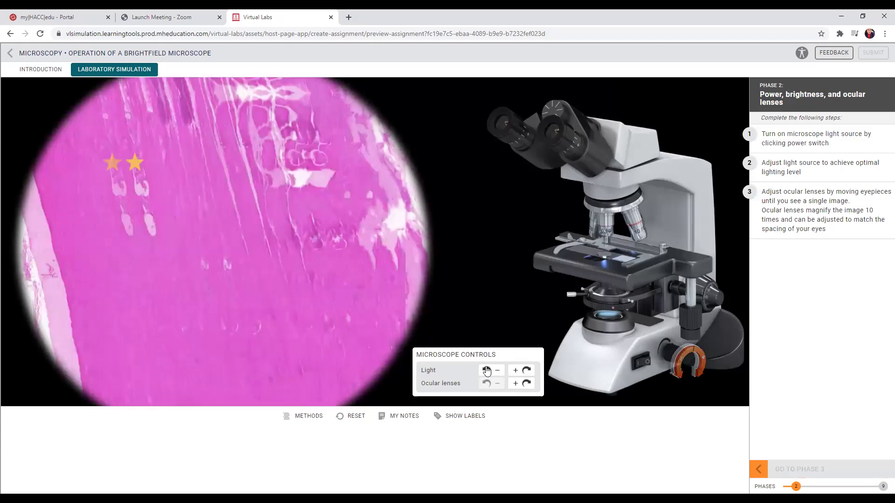
left_click(487, 370)
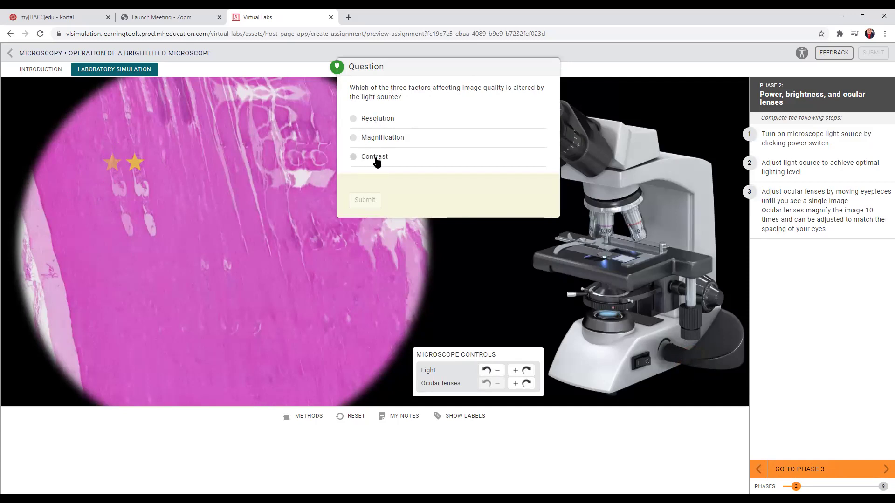
- Submit Contrast as the light-source answer and continue past the feedback
left_click(354, 158)
left_click(365, 200)
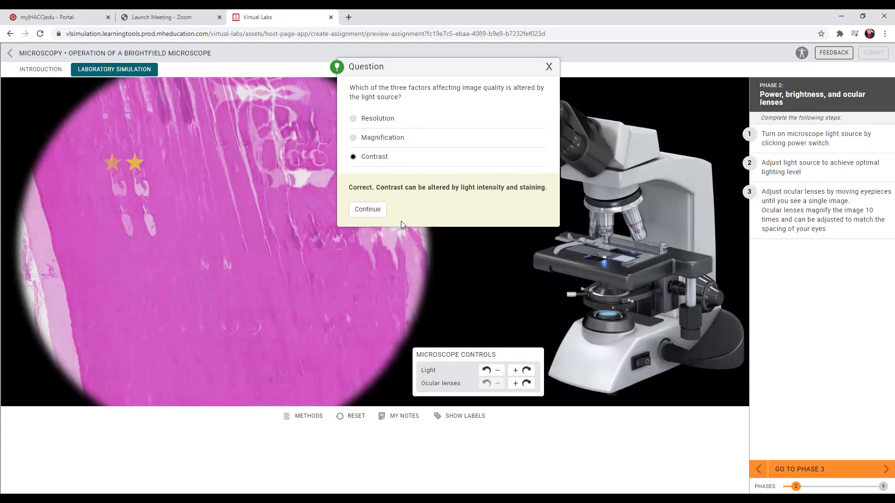
left_click(369, 211)
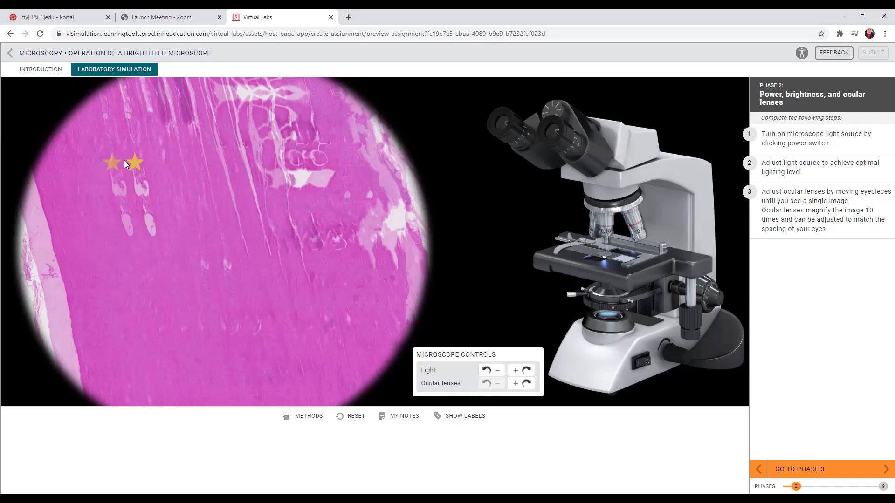
- Turn the ocular lenses until the doubled star image merges into one, then complete Phase 2
left_click(526, 385)
left_click(526, 384)
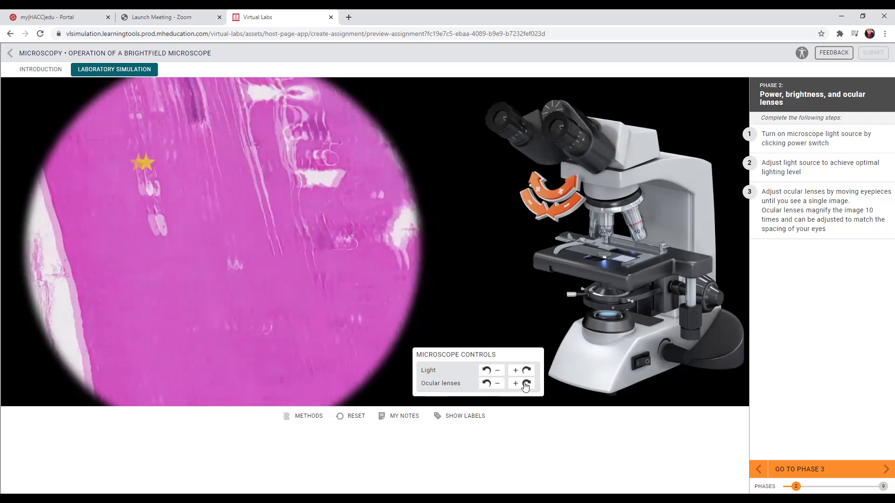
left_click(526, 384)
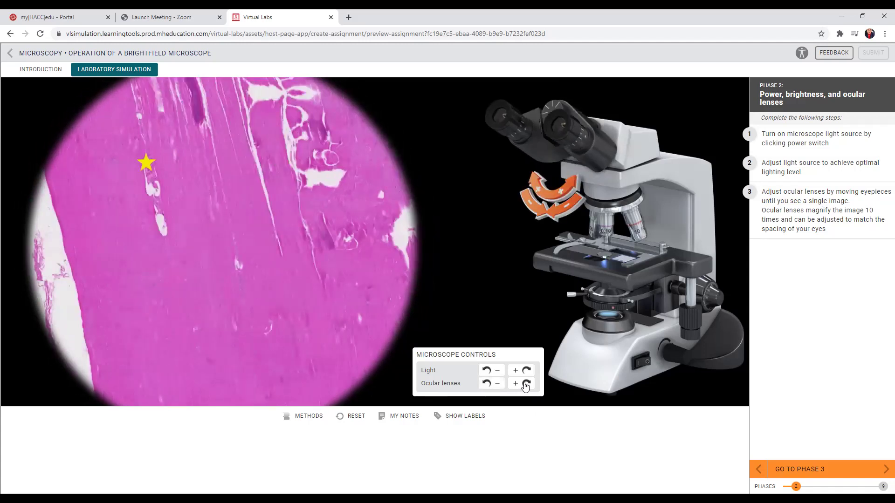
left_click(526, 385)
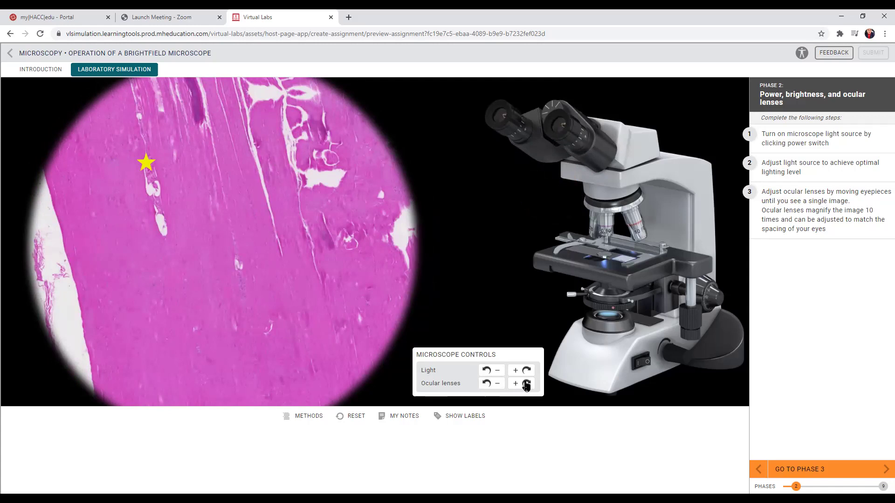
left_click(526, 384)
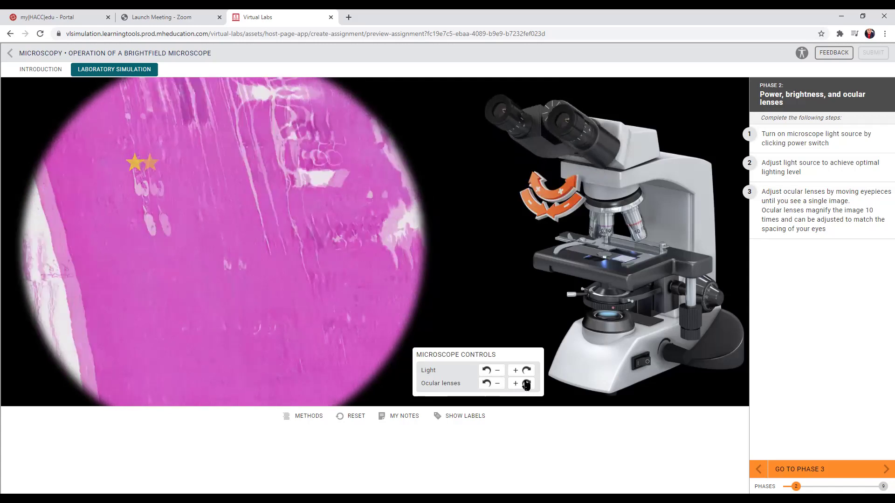
left_click(487, 384)
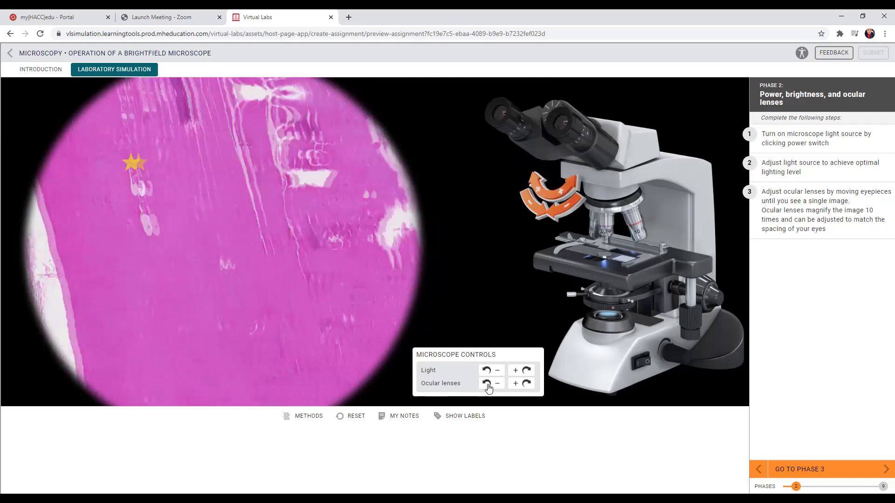
left_click(487, 384)
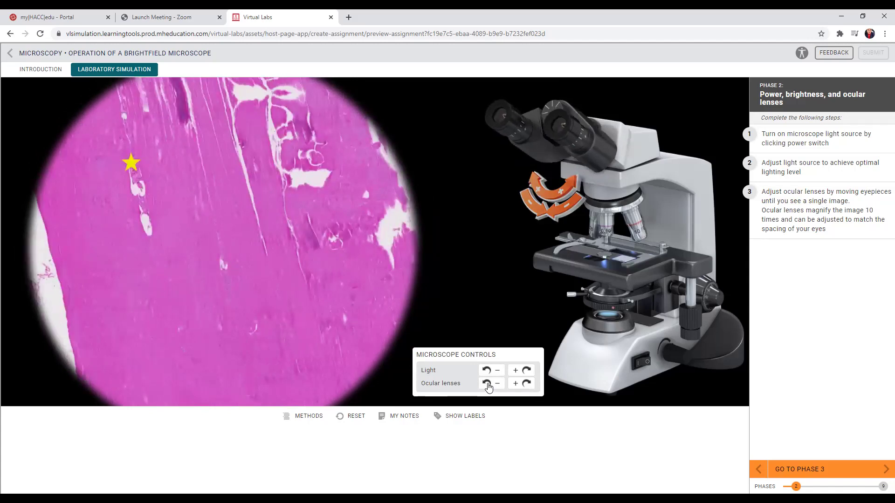
left_click(517, 385)
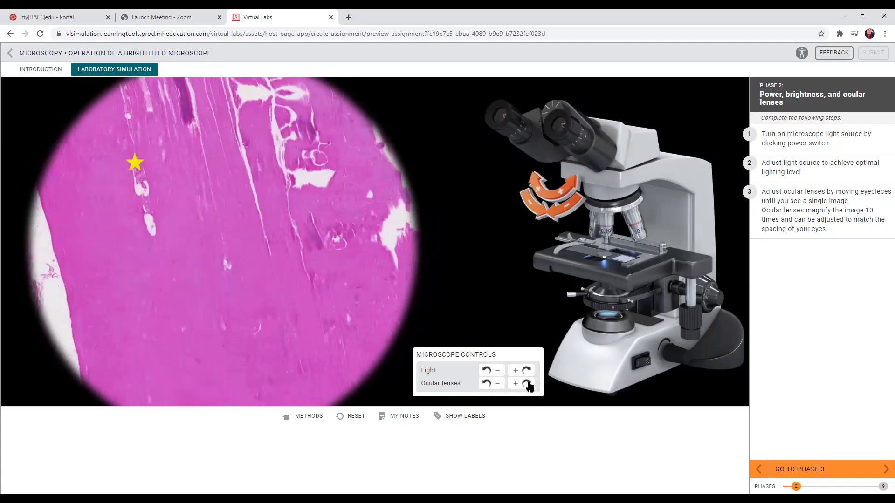
left_click(810, 470)
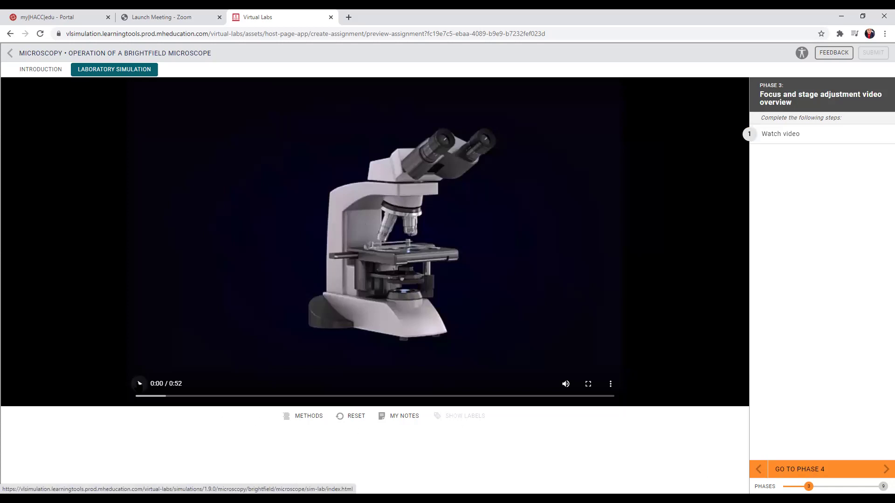
- Play the Phase 3 focus-and-stage overview video in full screen
left_click(139, 384)
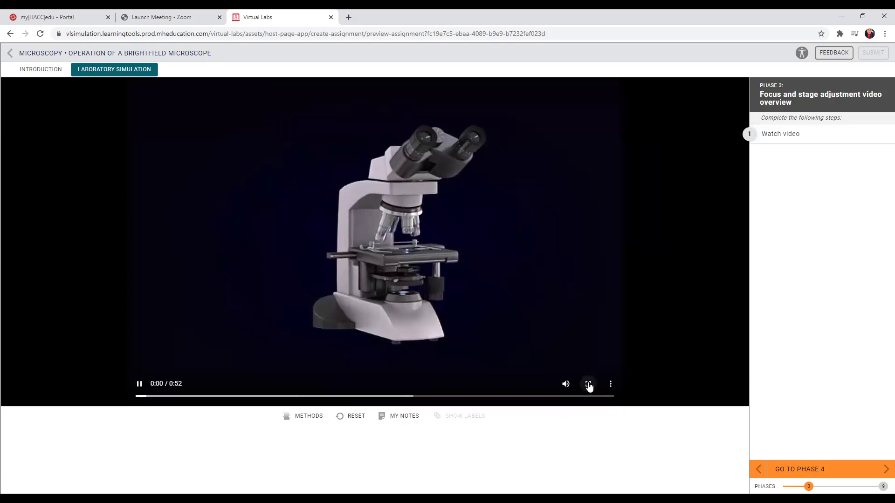
left_click(589, 384)
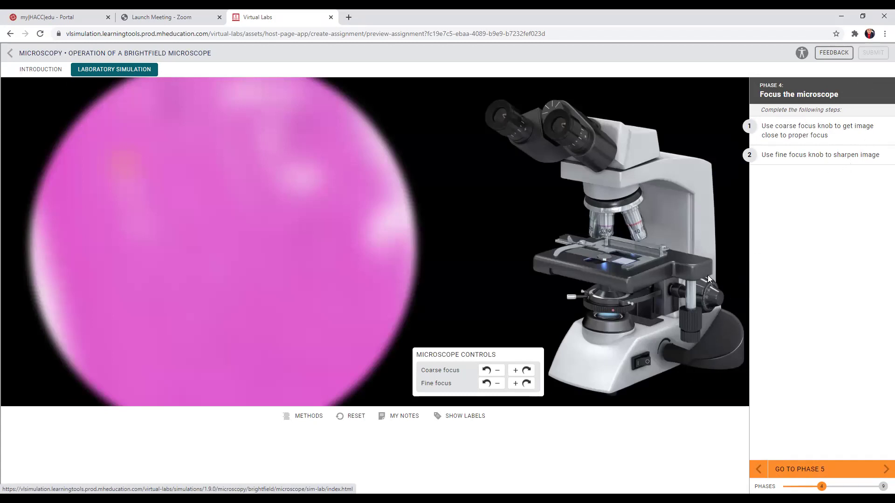
- Turn the coarse focus back and forth until the tissue is nearly sharp
left_click(527, 370)
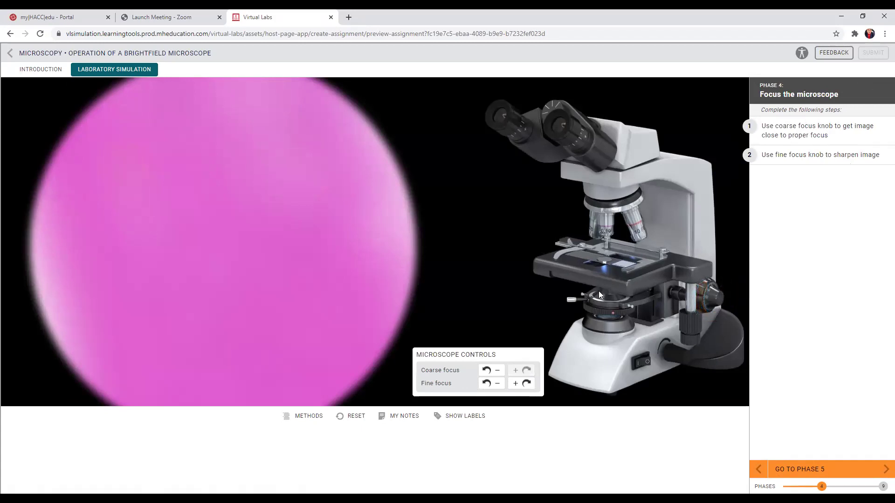
left_click(487, 371)
left_click(487, 370)
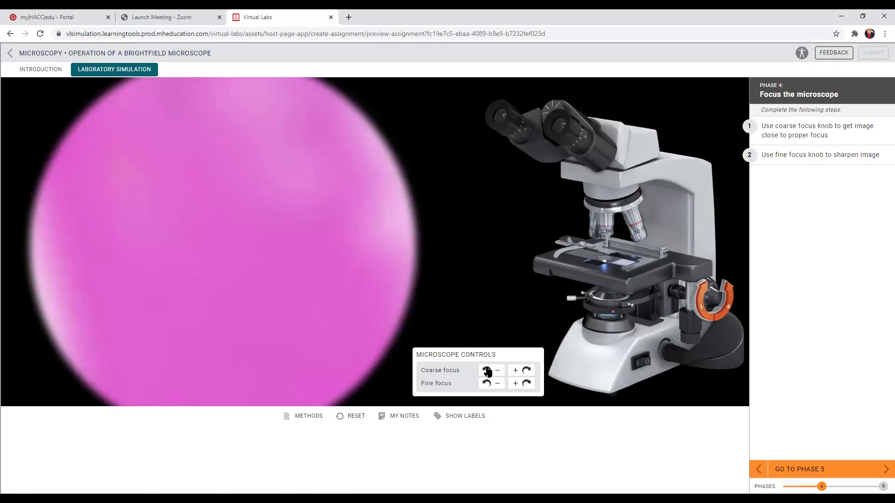
left_click(487, 371)
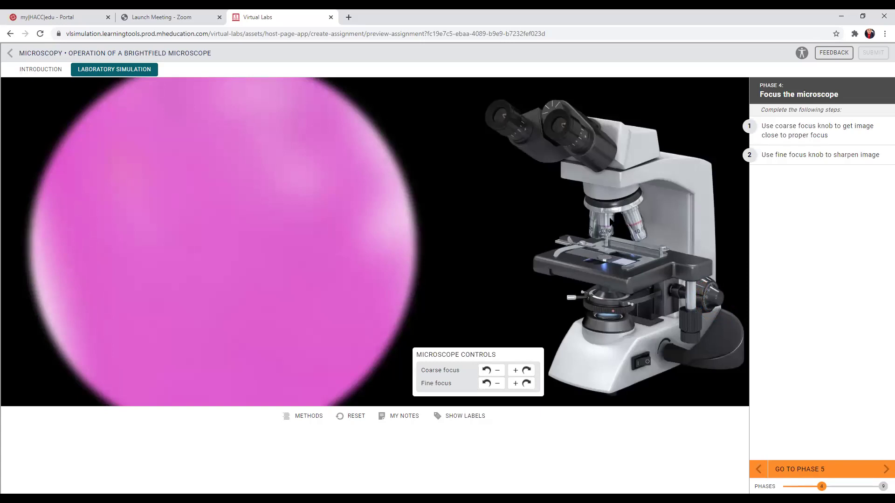
left_click(487, 371)
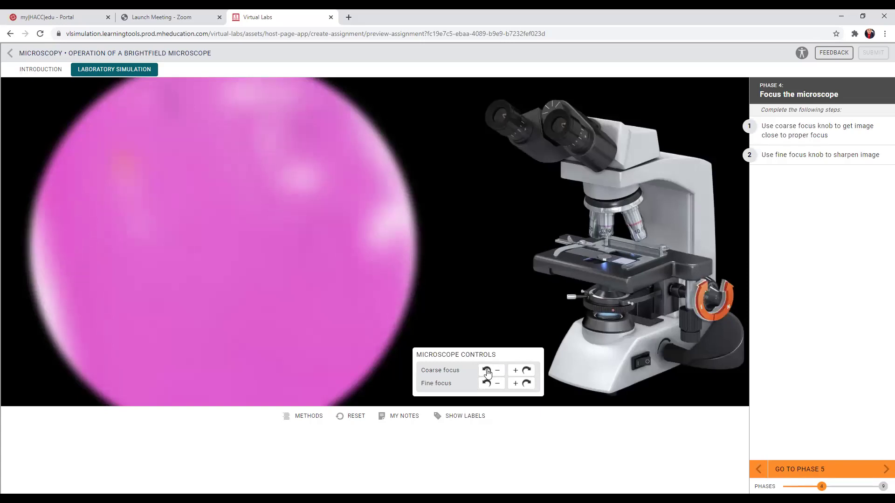
left_click(487, 371)
left_click(487, 370)
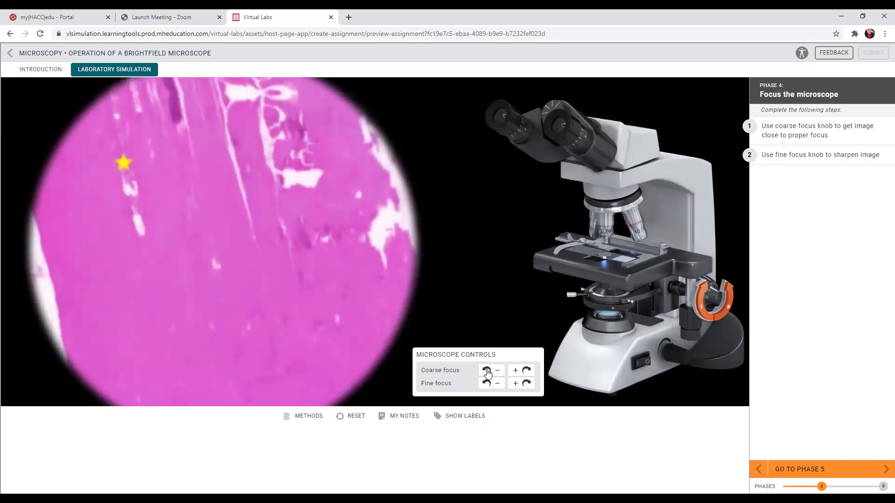
left_click(487, 371)
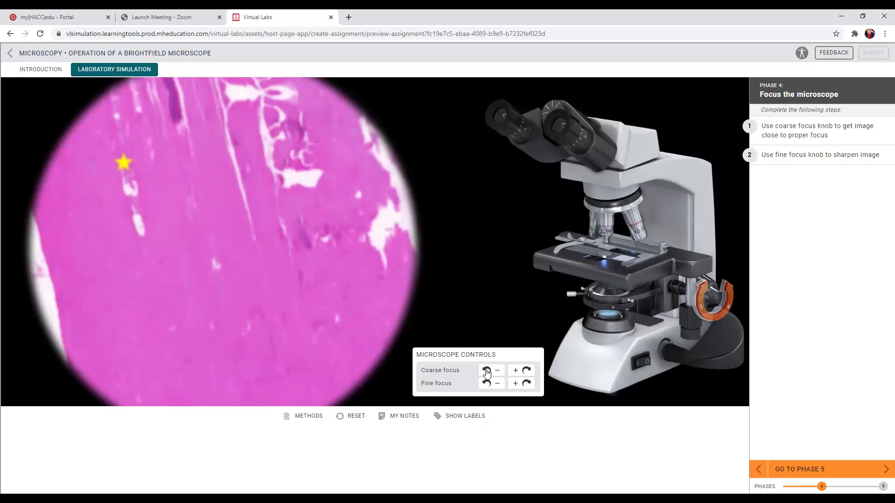
left_click(487, 371)
left_click(487, 370)
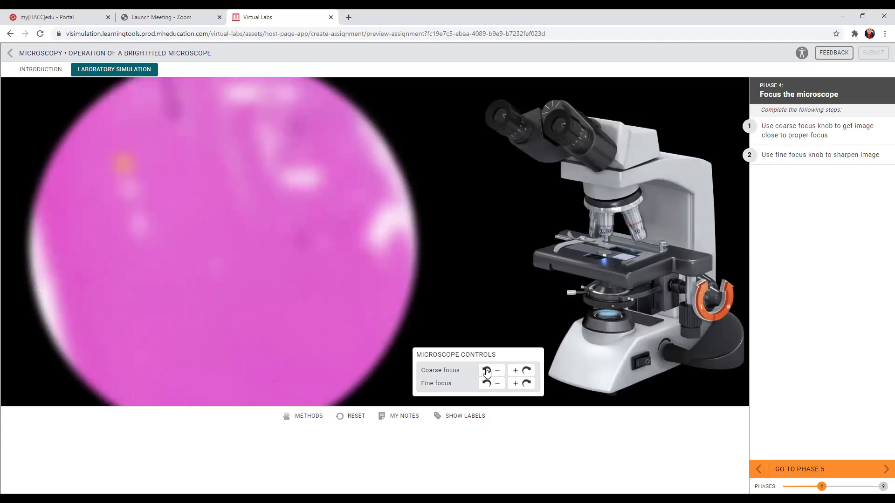
left_click(527, 371)
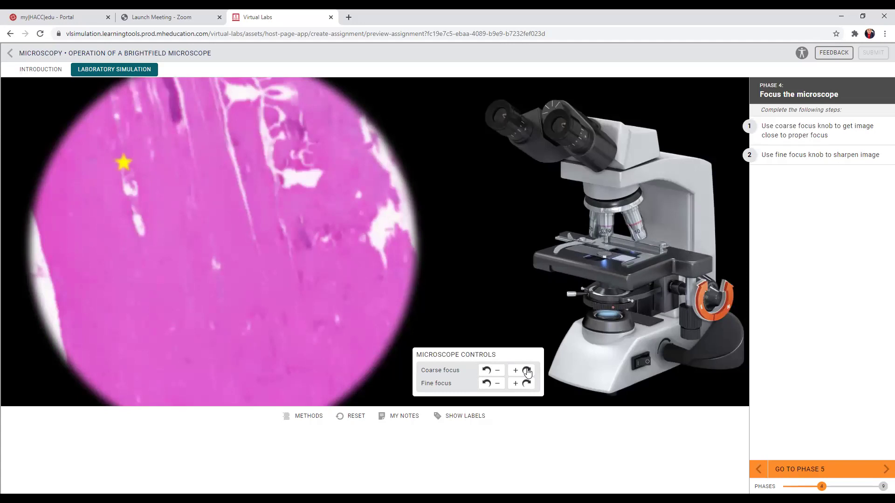
left_click(527, 371)
left_click(528, 371)
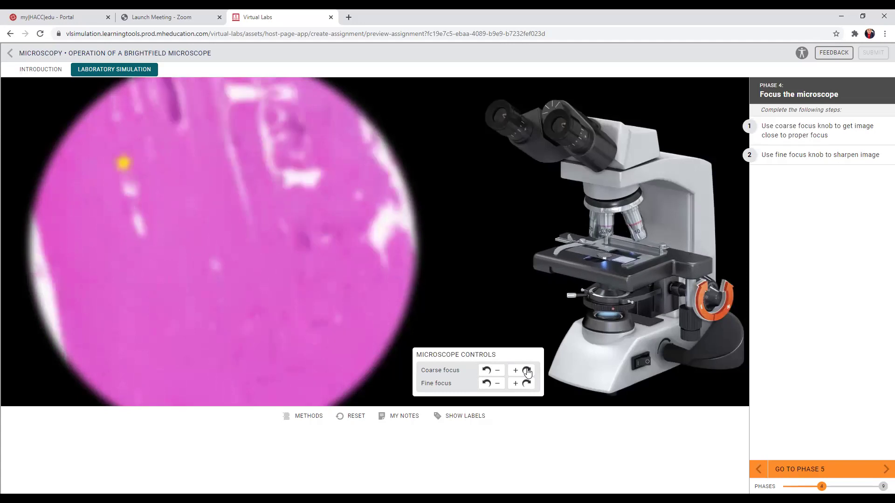
left_click(482, 372)
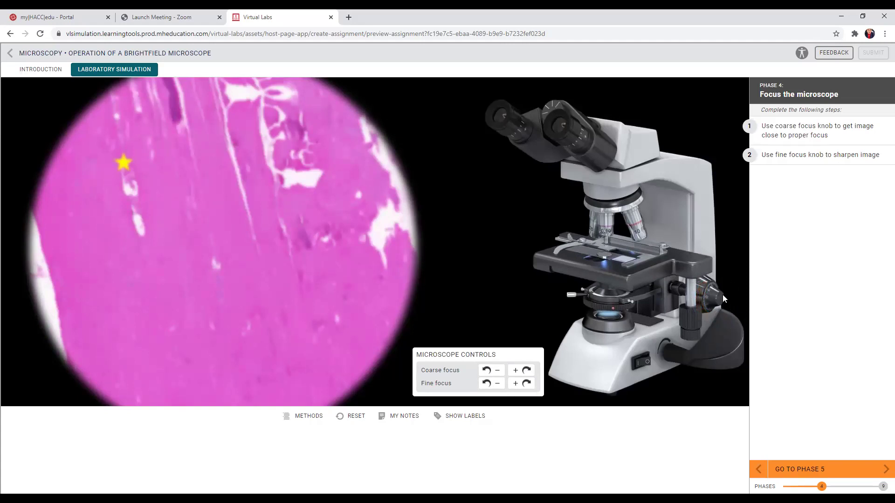
- Sharpen the tissue and yellow star with the fine focus knob
left_click(527, 383)
left_click(488, 384)
left_click(487, 385)
left_click(487, 384)
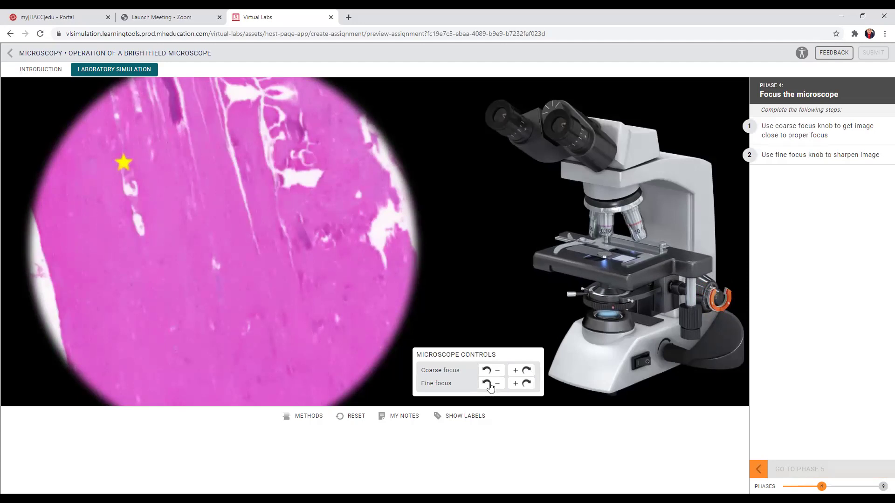
left_click(490, 387)
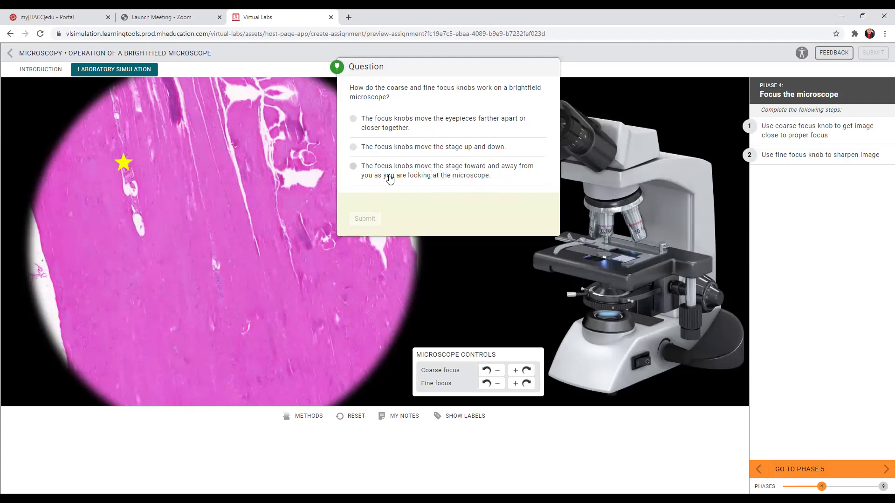
- Submit 'The focus knobs move the stage up and down' and continue
left_click(353, 147)
left_click(368, 219)
left_click(371, 237)
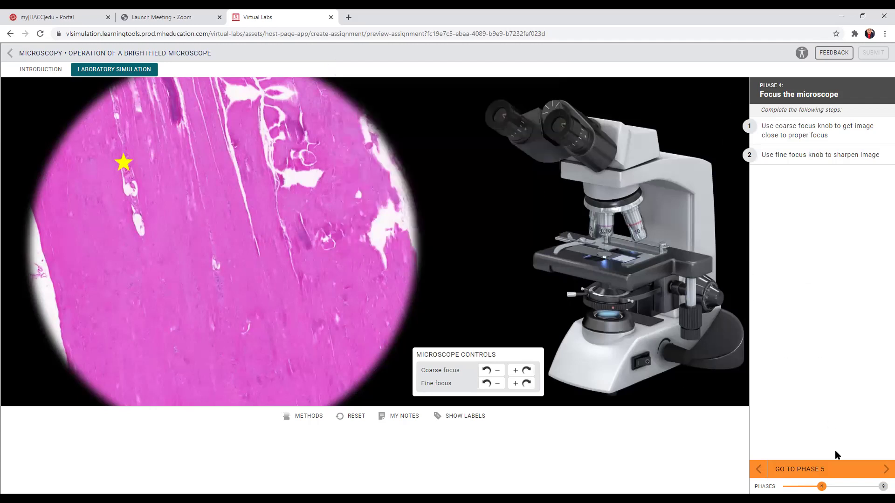
left_click(812, 467)
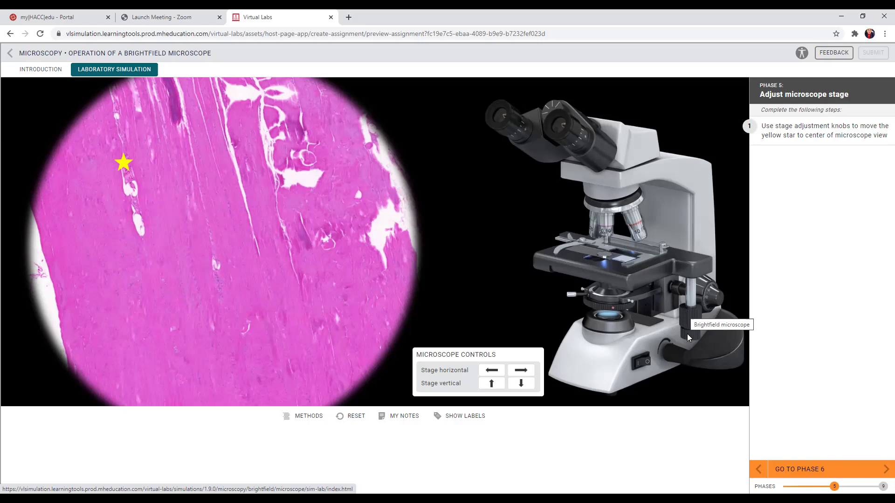
left_click(524, 374)
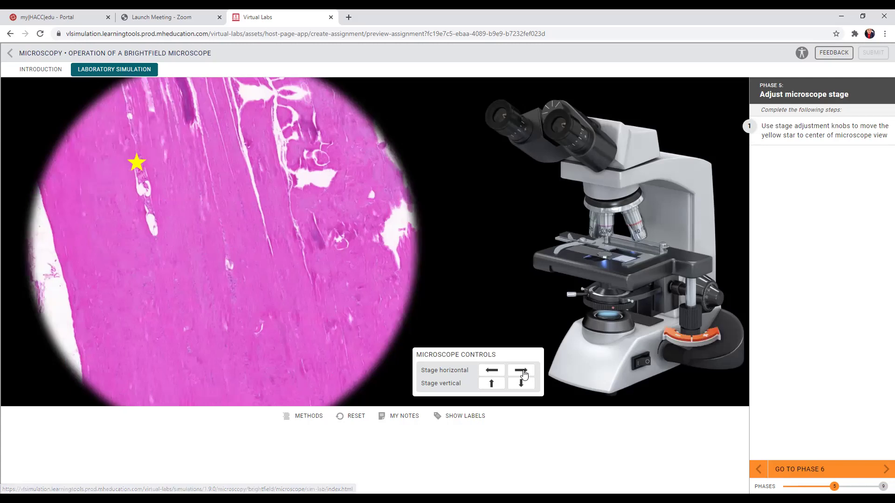
left_click(524, 374)
left_click(524, 374)
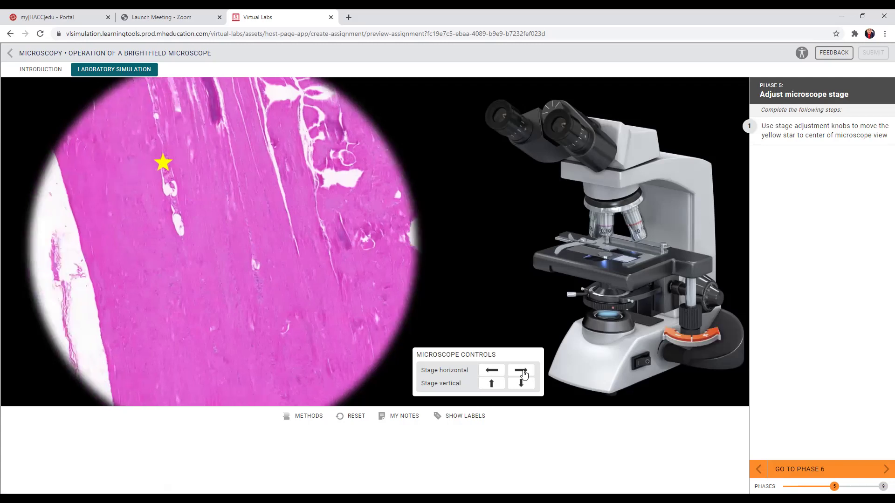
left_click(524, 374)
left_click(524, 374)
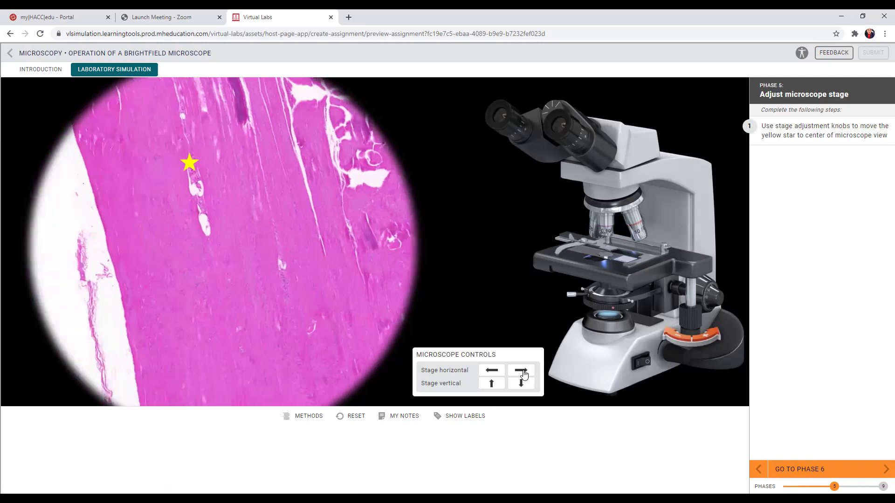
left_click(524, 374)
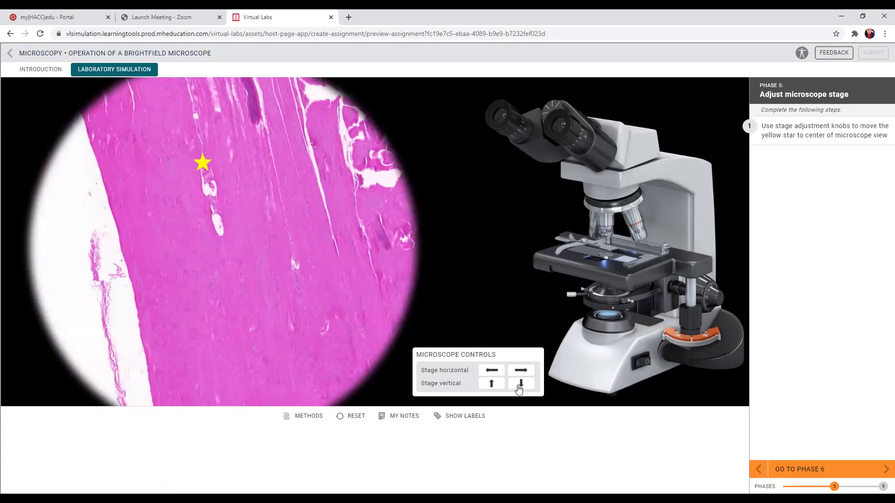
left_click(521, 384)
left_click(521, 385)
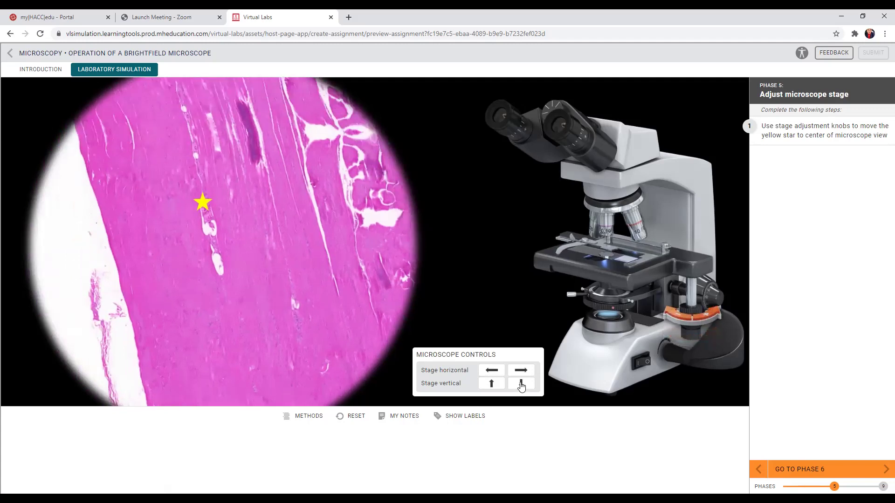
left_click(522, 384)
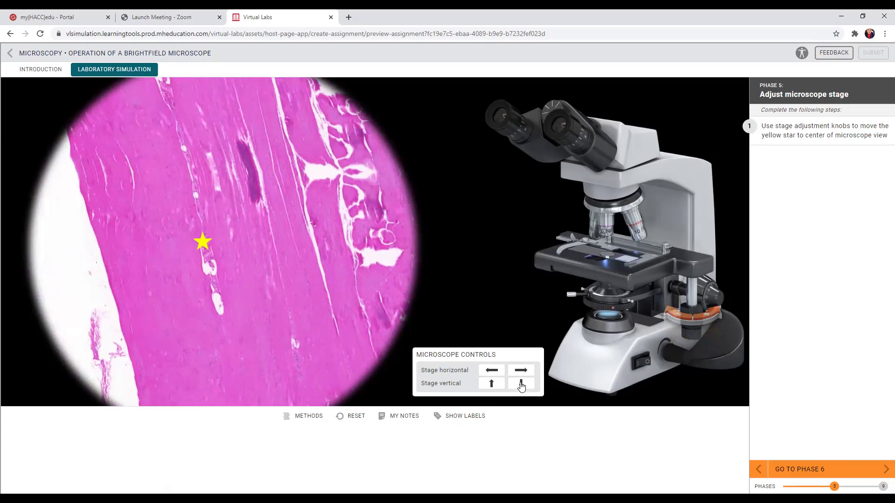
left_click(522, 384)
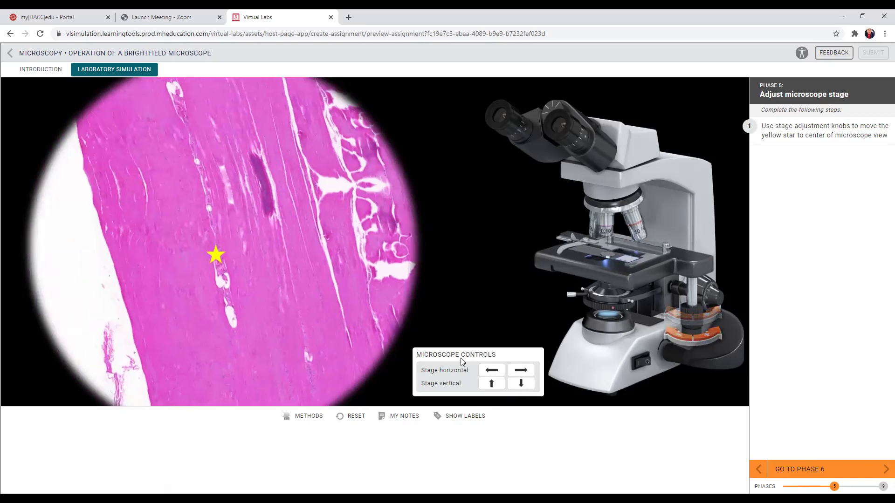
- Complete Phase 5, saving progress and opening the Phase 6 magnification overview
left_click(811, 470)
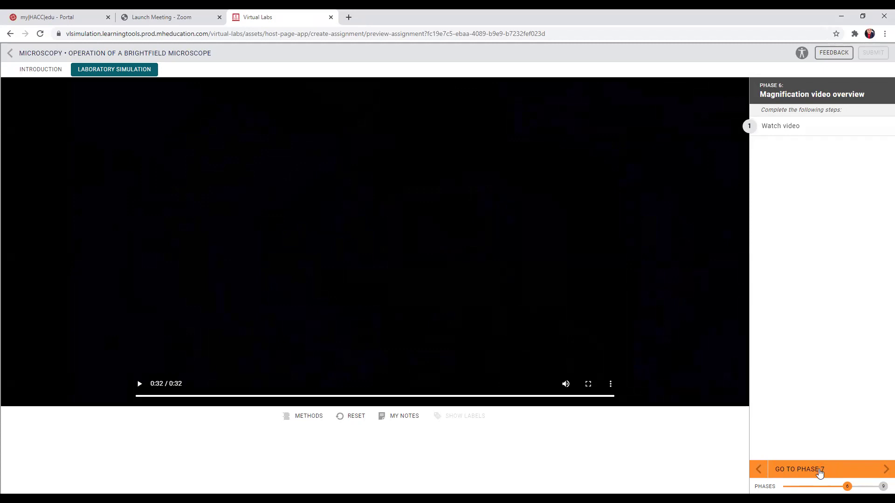
- Advance to Phase 7 and rotate the nosepiece to the 4X objective
left_click(819, 473)
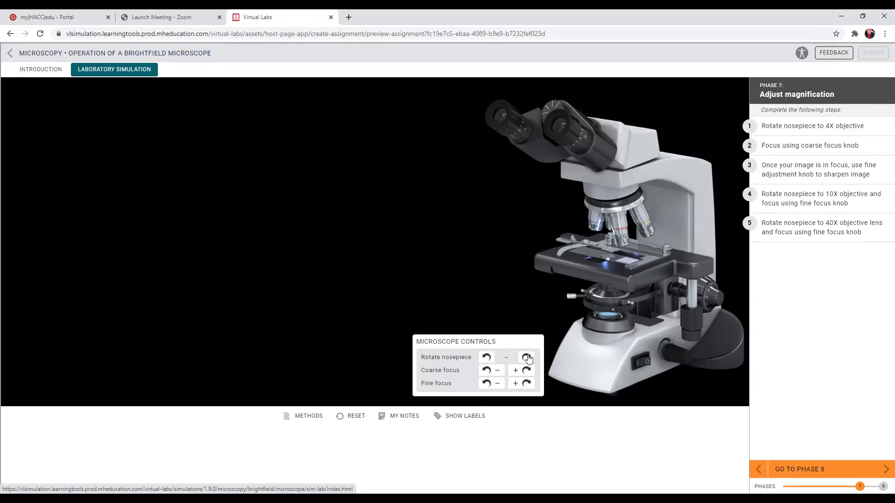
left_click(528, 358)
left_click(487, 359)
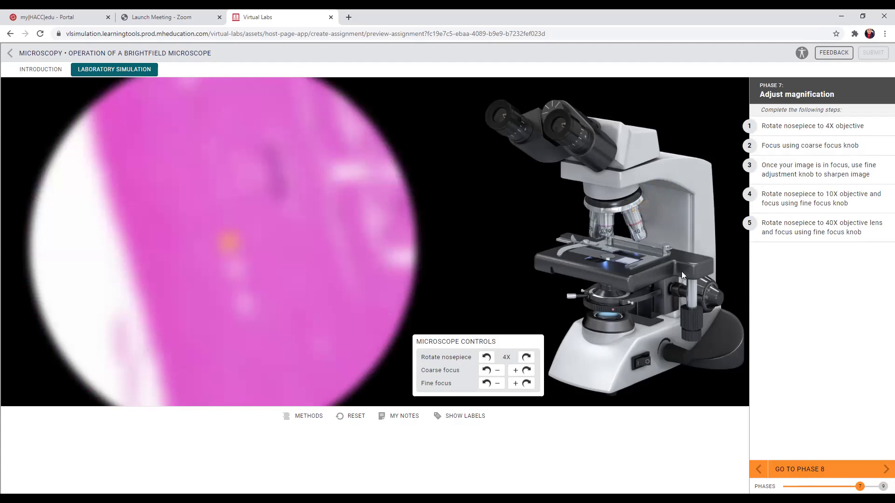
- Coarse-focus the pink tissue at 4X until the star and fibres appear
left_click(527, 371)
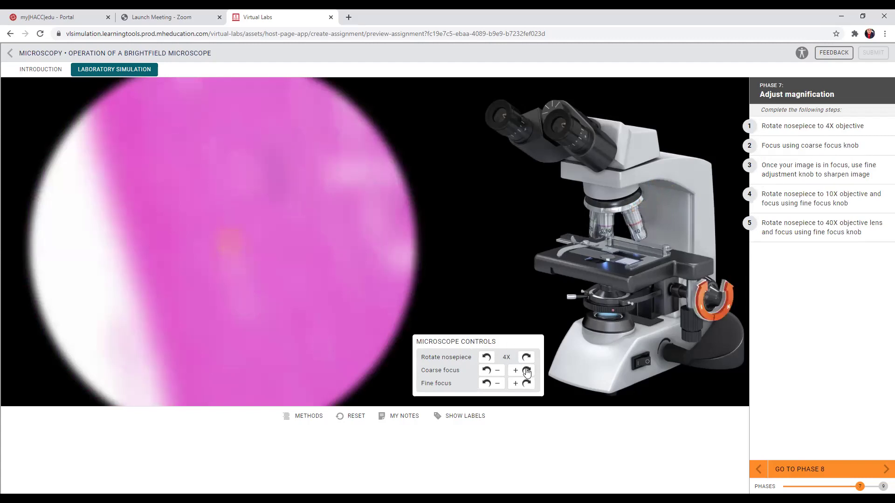
left_click(486, 371)
left_click(486, 371)
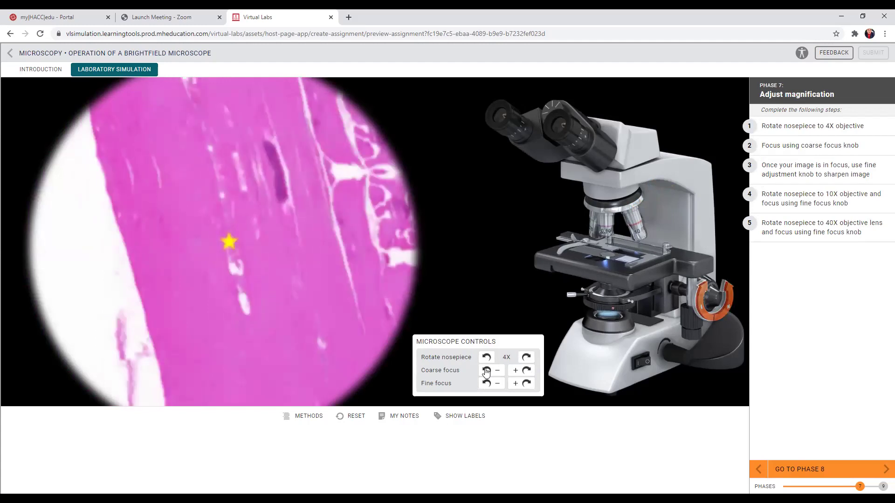
left_click(486, 370)
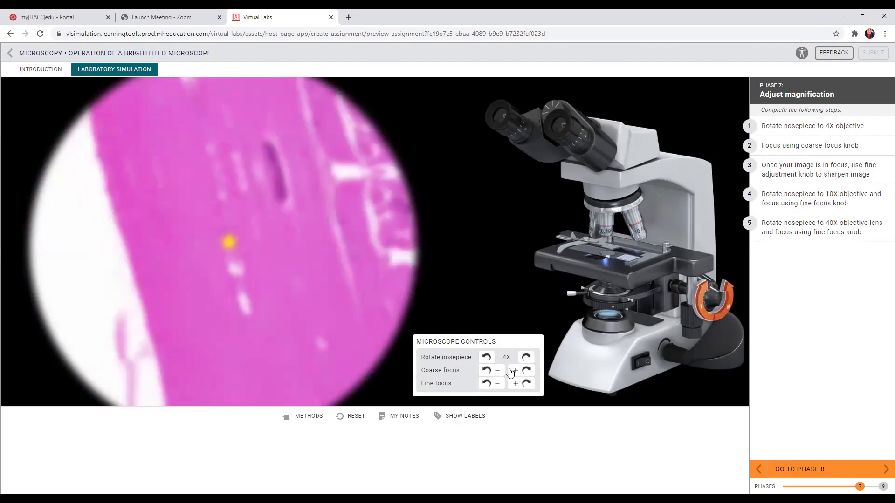
left_click(526, 371)
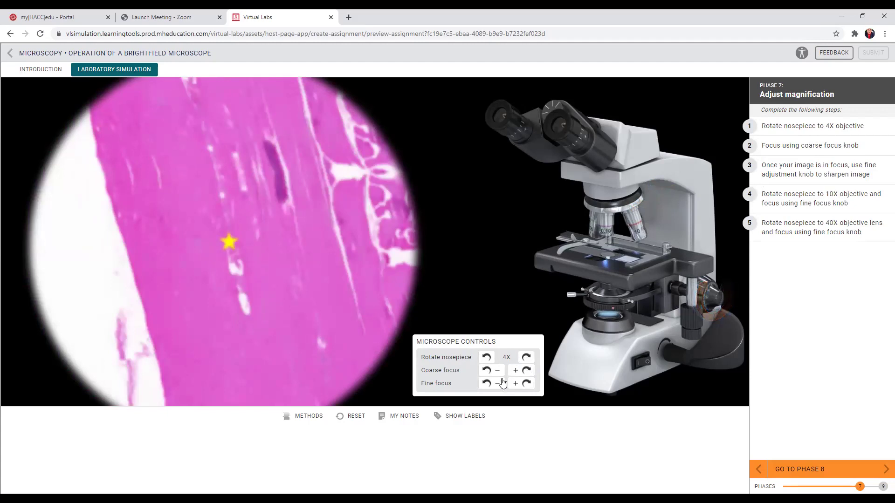
- Fine-focus the 4X image until the white fibres and star are sharp
left_click(527, 383)
left_click(487, 384)
left_click(487, 383)
left_click(487, 383)
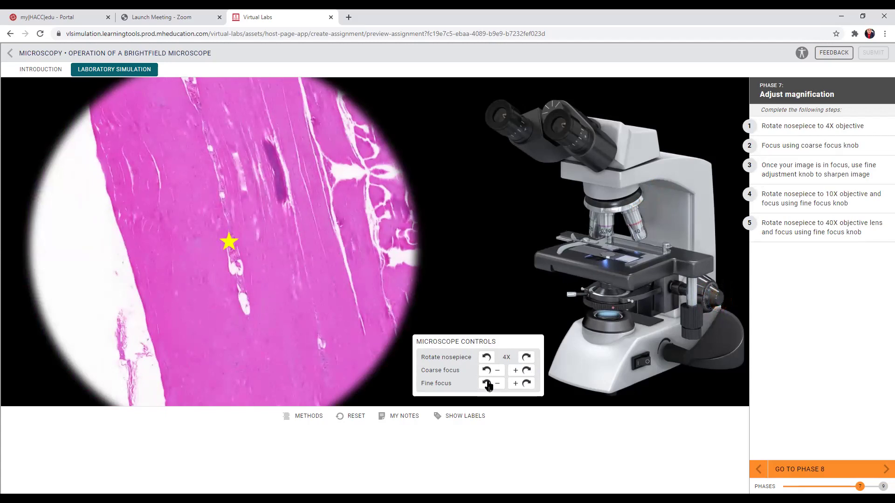
left_click(488, 384)
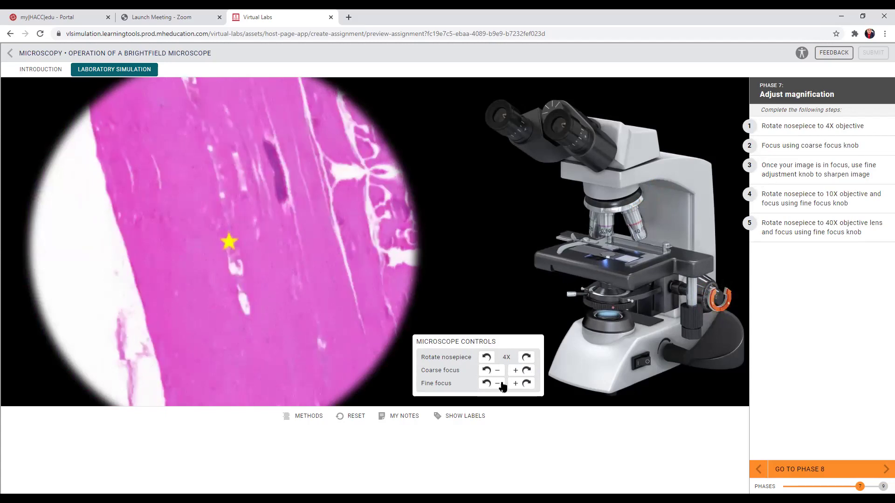
left_click(526, 383)
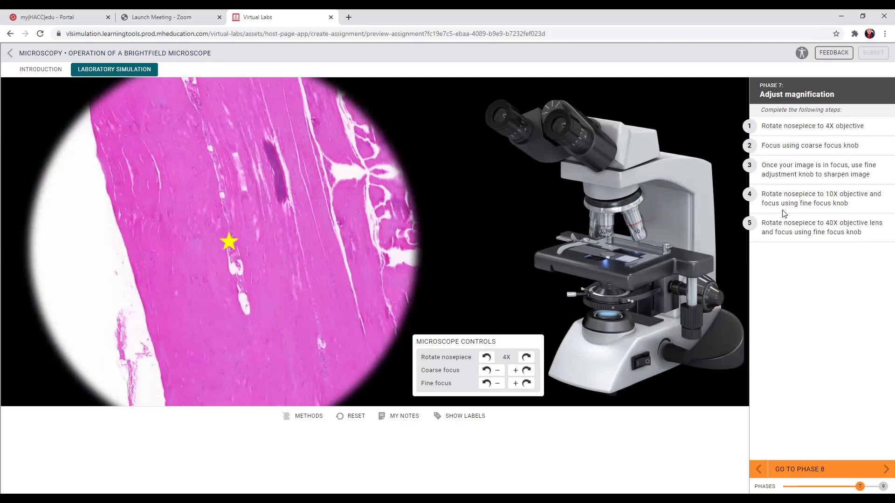
- Rotate to the 10X objective and fine-focus the yellow star until it is sharp
left_click(526, 357)
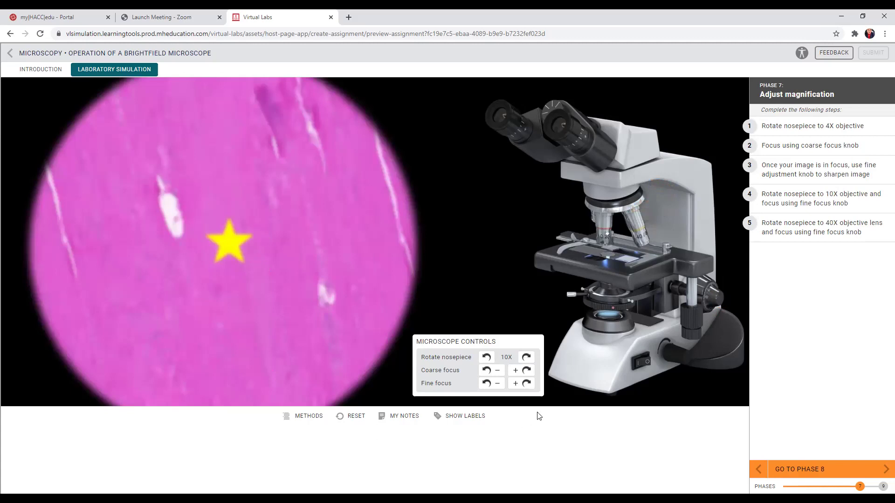
left_click(527, 384)
left_click(491, 385)
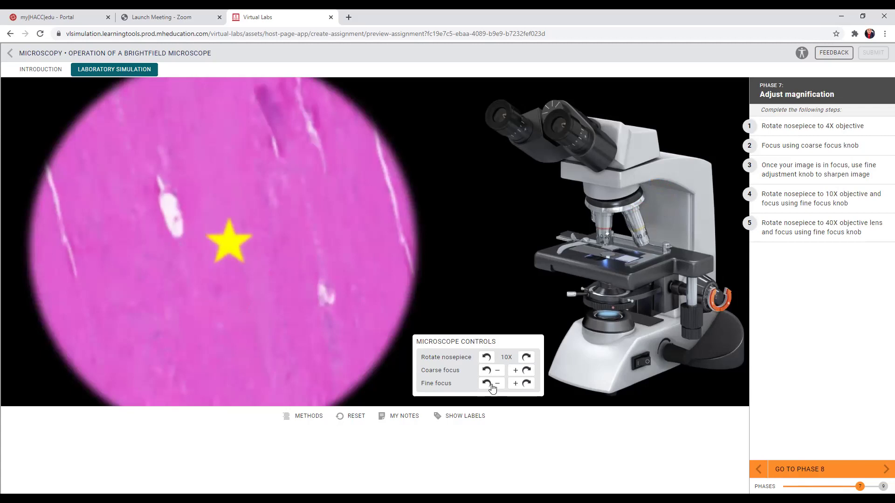
left_click(491, 385)
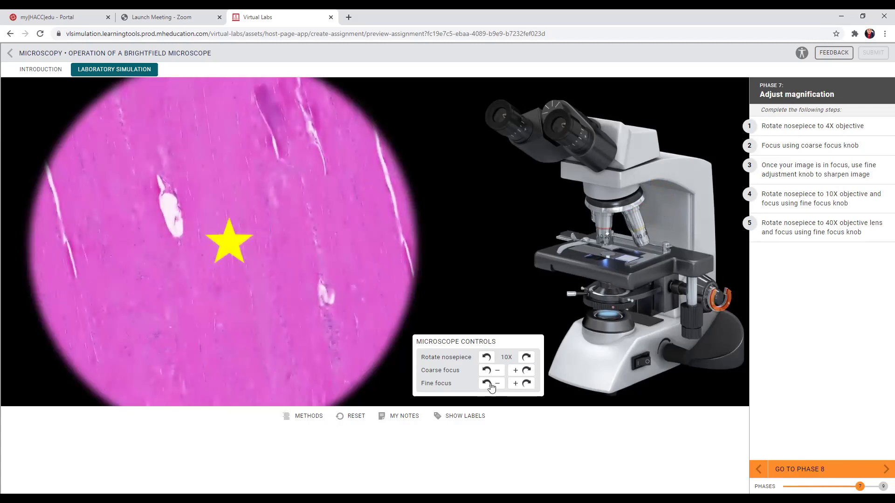
left_click(527, 385)
- Move to 40X and answer that fine focus suits it because the slide is already near focus
left_click(527, 358)
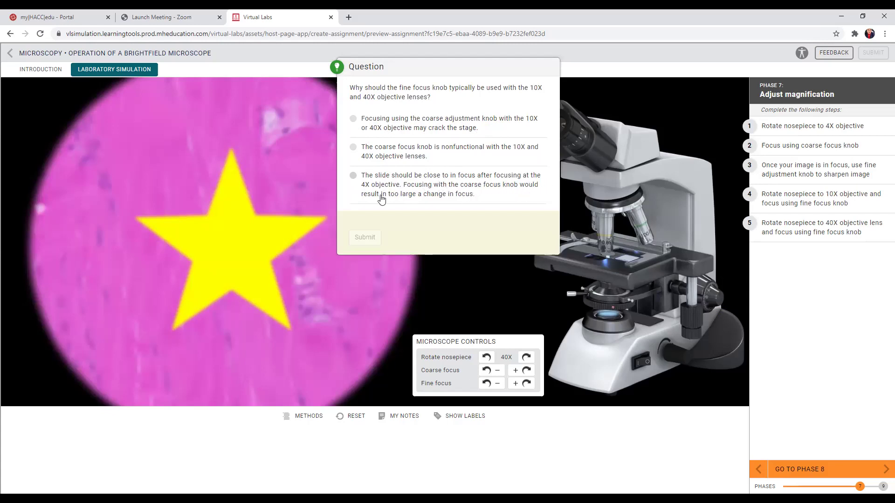
left_click(353, 175)
left_click(366, 237)
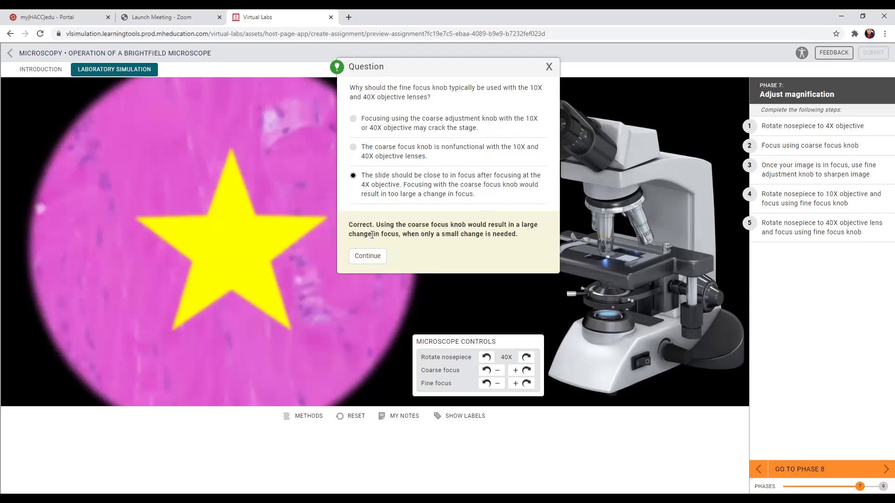
left_click(549, 67)
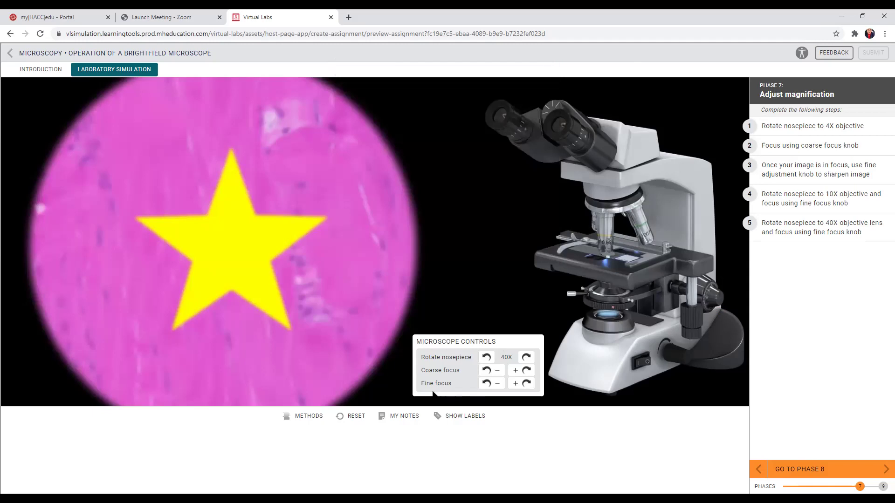
- Fine-focus the 40X star, nudging the fine focus both directions
left_click(526, 383)
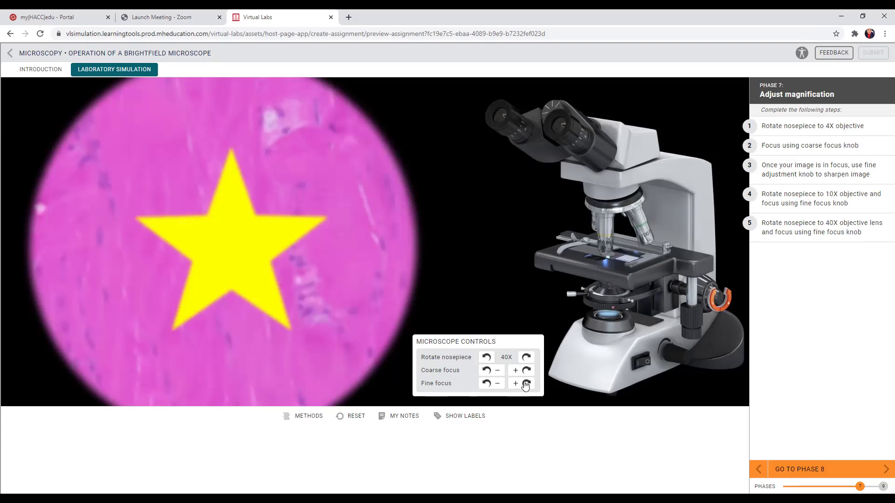
left_click(486, 383)
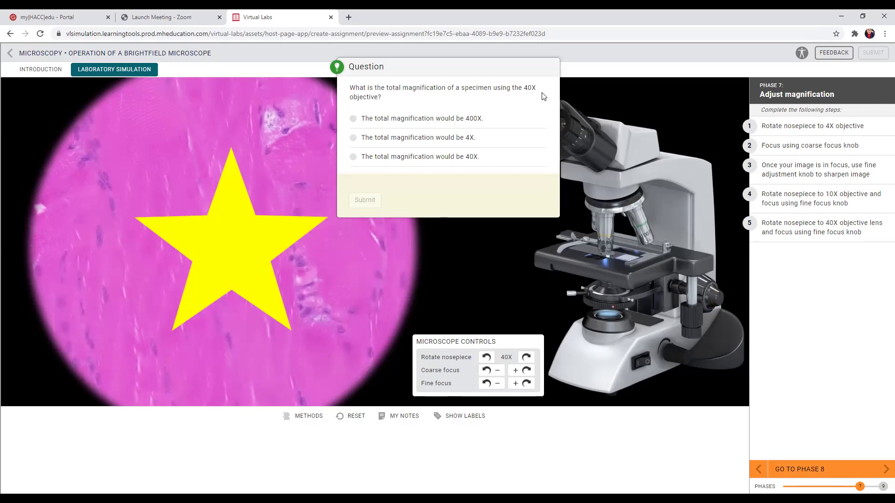
- Answer 400X total magnification for the 40X objective, then complete Phase 7
left_click(353, 119)
left_click(372, 199)
left_click(366, 210)
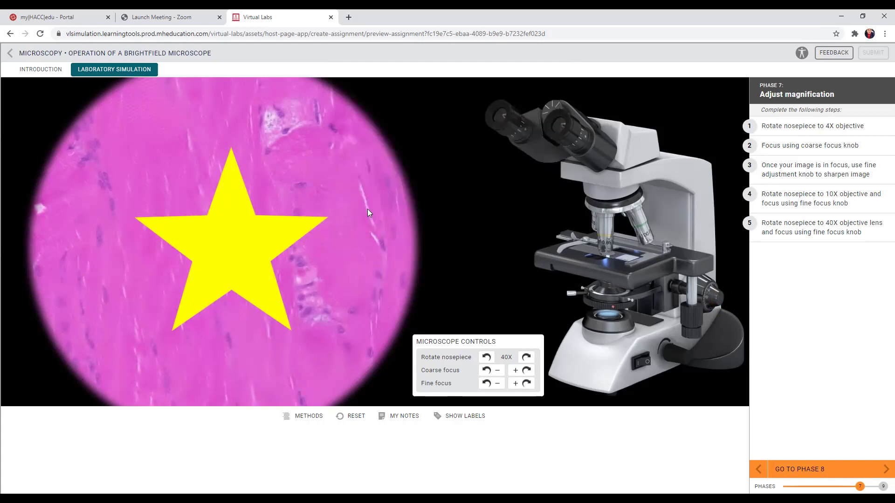
left_click(803, 470)
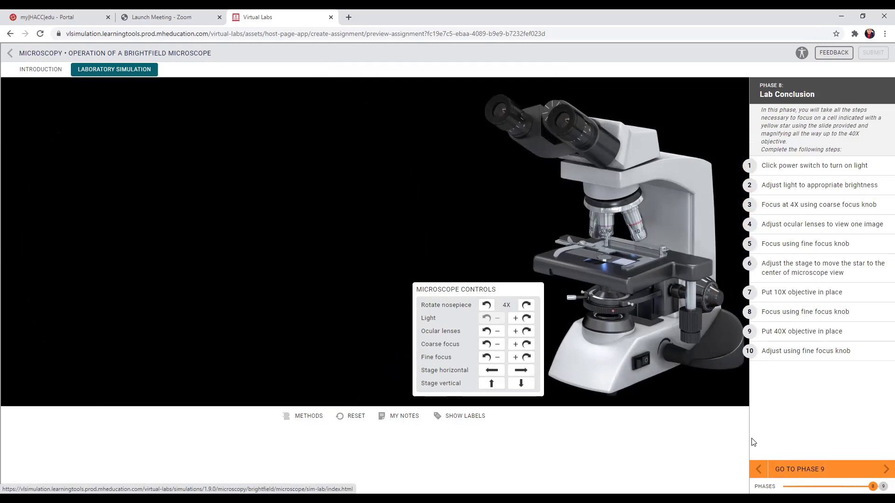
- Switch on the microscope light, brighten it, then dim it two steps to a comfortable magenta
left_click(643, 363)
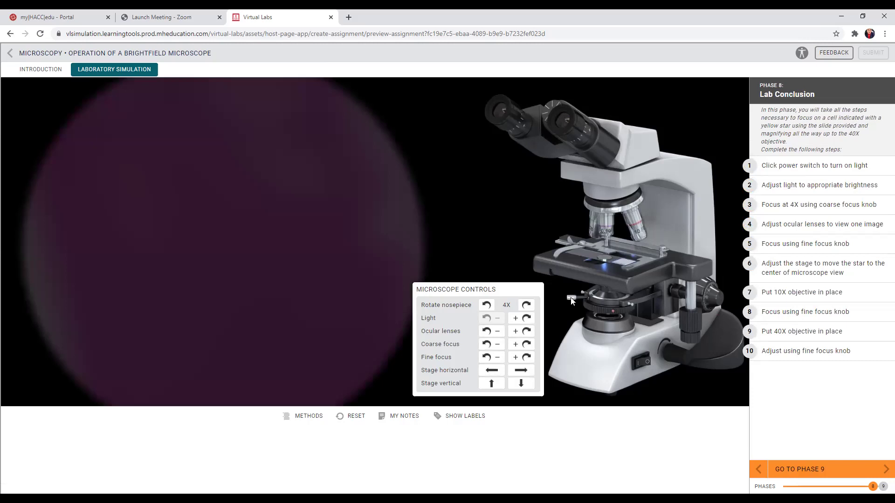
left_click(525, 319)
left_click(526, 320)
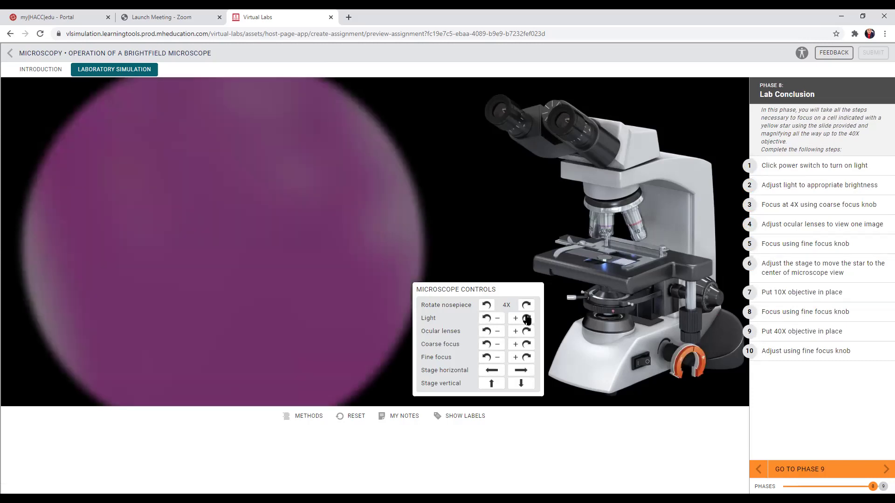
left_click(527, 319)
left_click(527, 319)
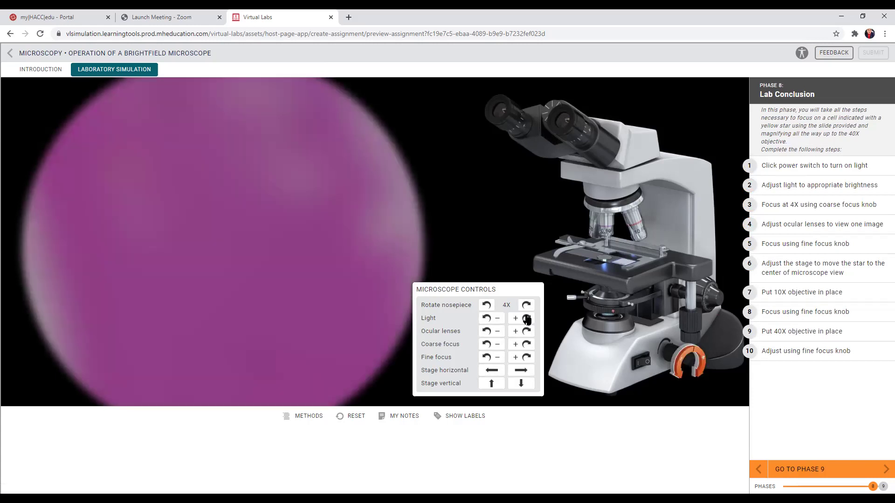
left_click(527, 320)
left_click(527, 319)
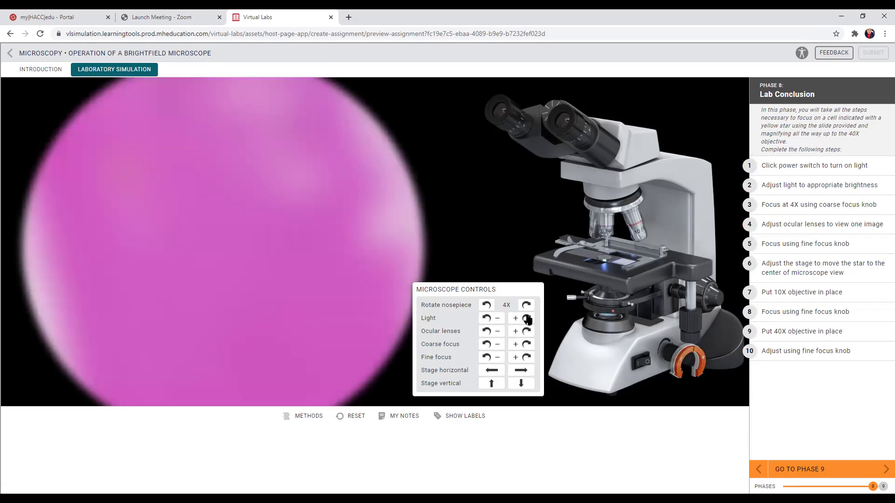
left_click(526, 320)
left_click(527, 320)
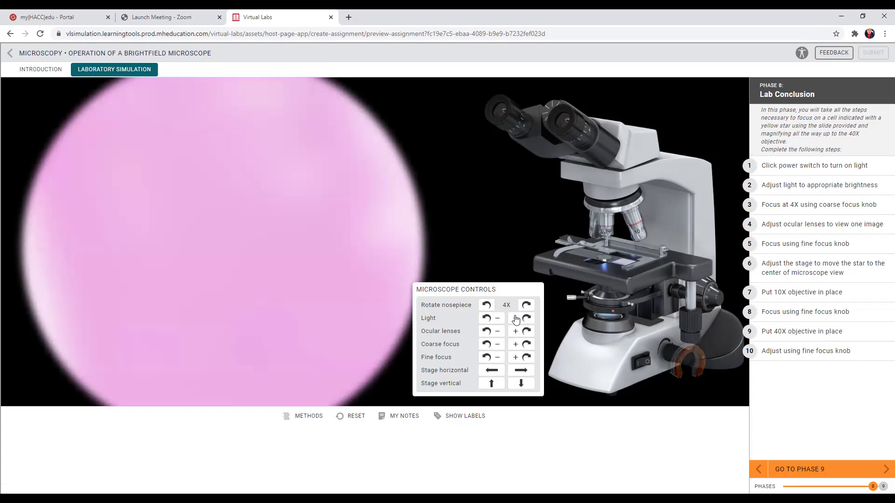
left_click(487, 319)
left_click(487, 318)
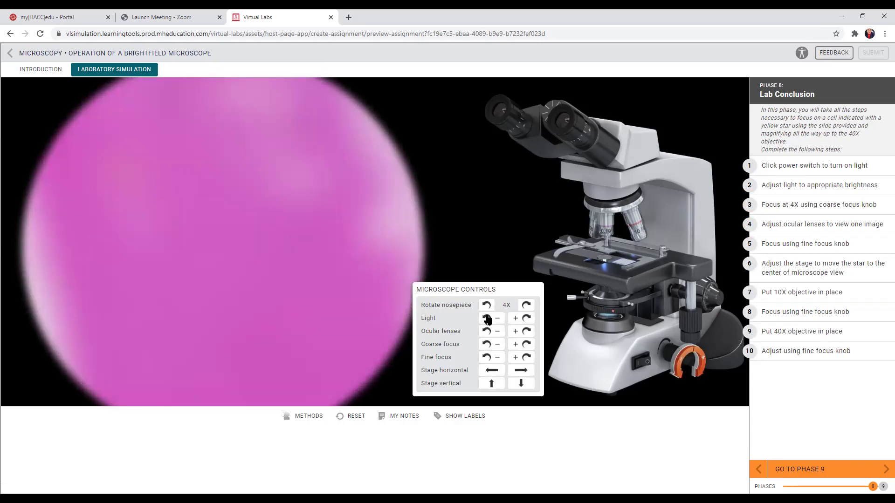
- Adjust the ocular lens spacing until the view merges into a single circle
left_click(526, 332)
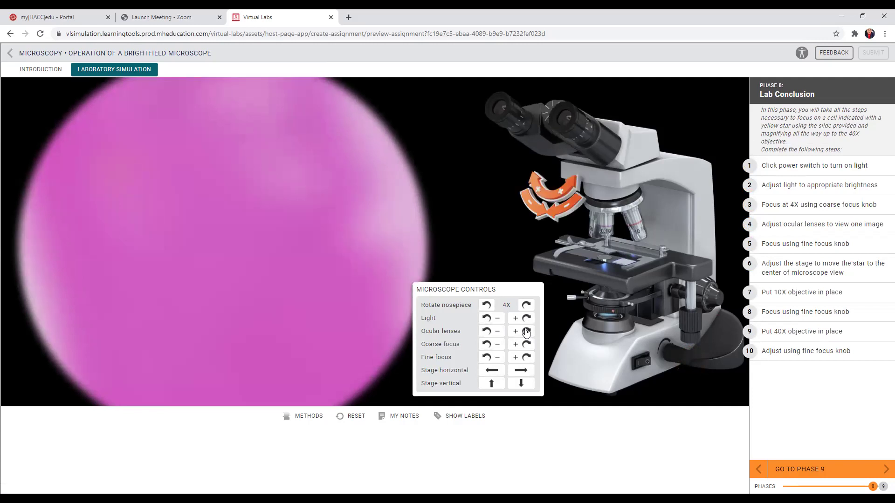
left_click(527, 332)
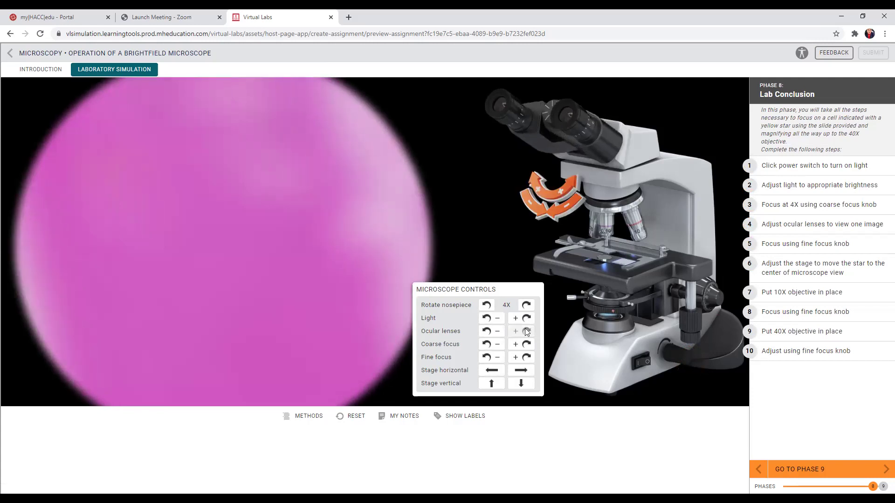
left_click(487, 331)
left_click(486, 331)
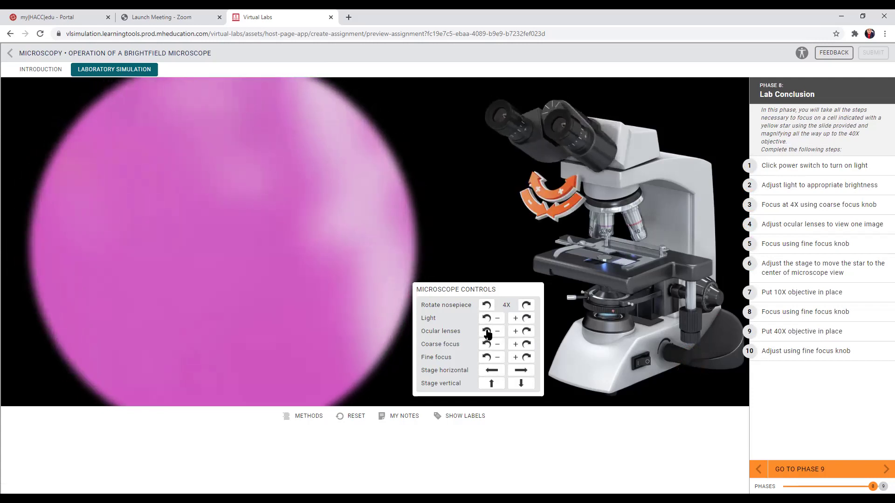
left_click(487, 332)
left_click(487, 331)
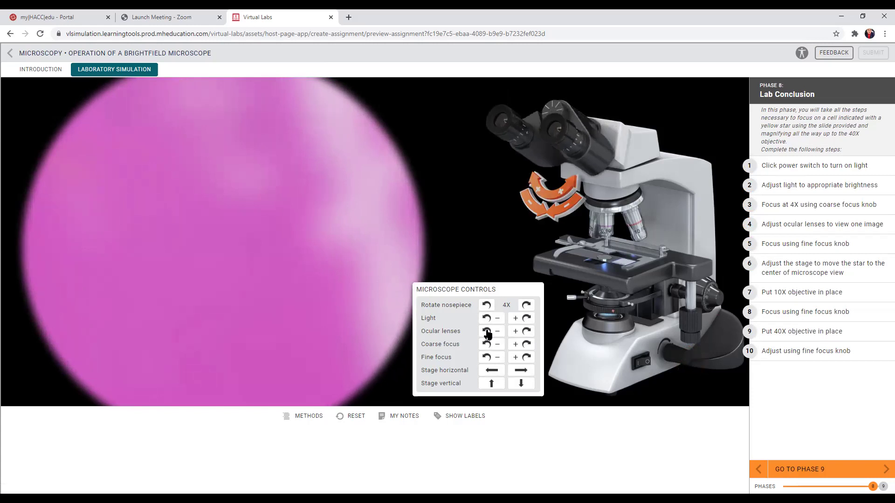
left_click(528, 332)
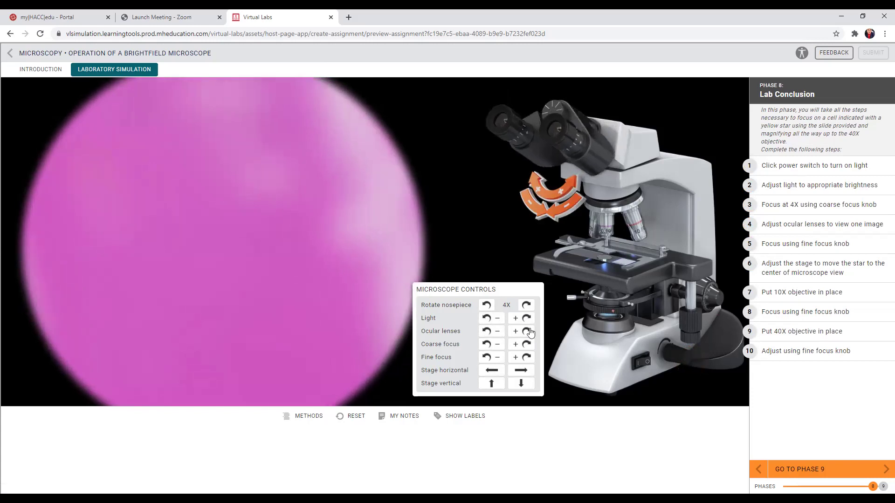
left_click(529, 331)
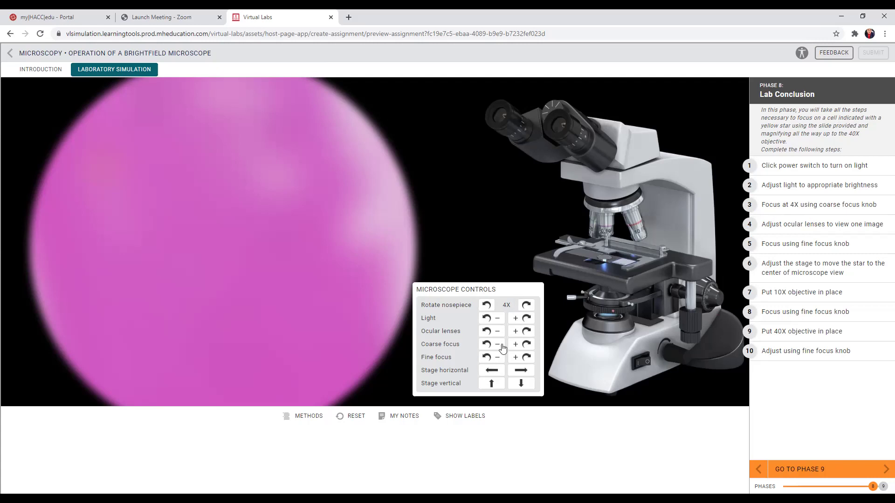
- Coarse-focus at 4X until the tissue and yellow star come into view
left_click(527, 345)
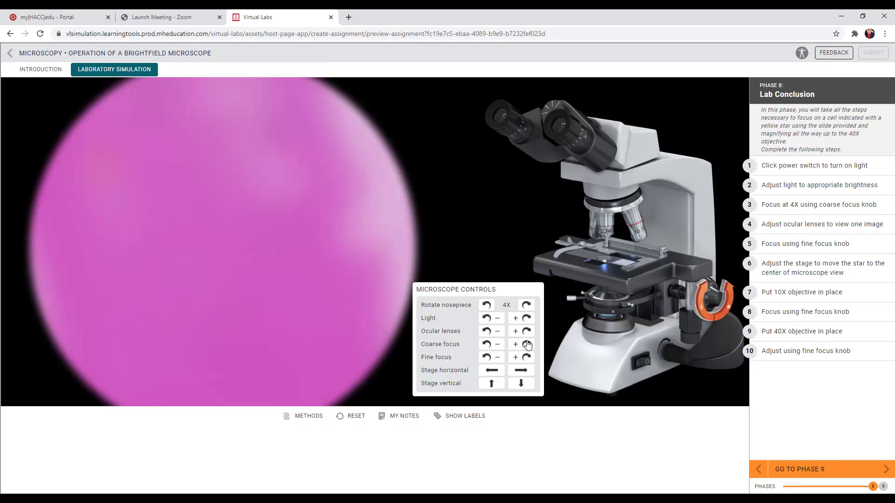
left_click(527, 345)
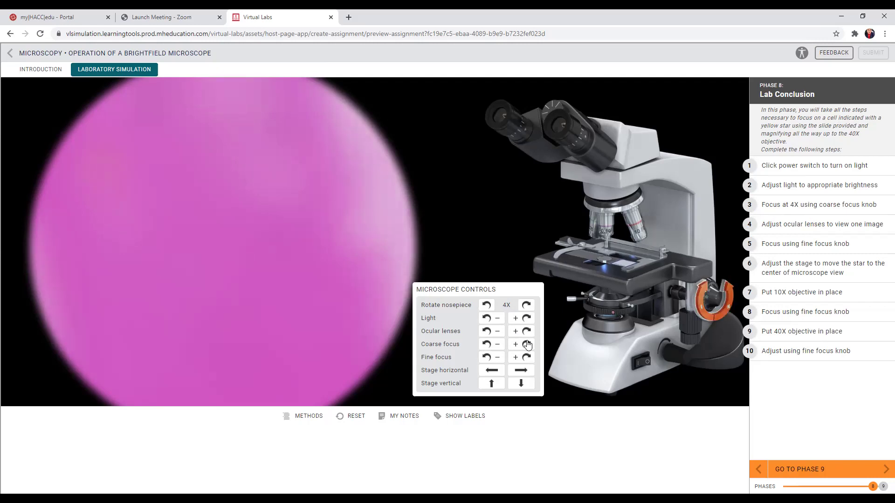
left_click(487, 345)
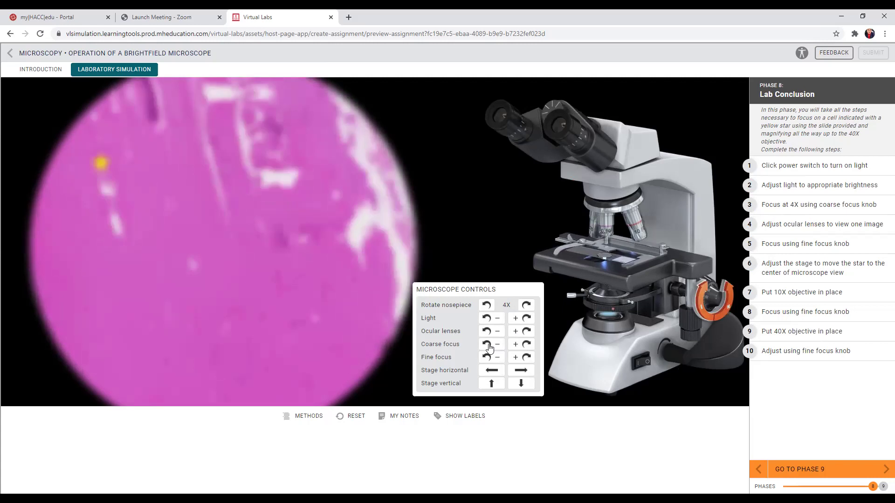
- Sharpen the 4X tissue image with coarse and fine focus
left_click(487, 345)
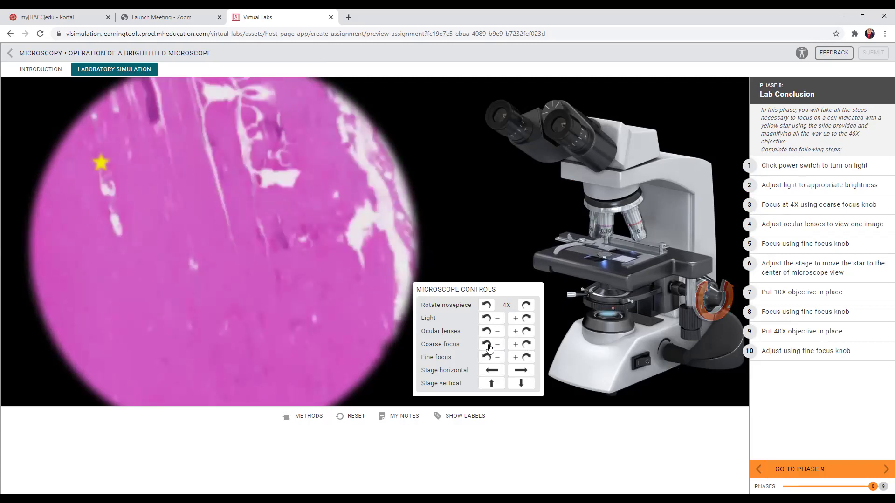
left_click(527, 345)
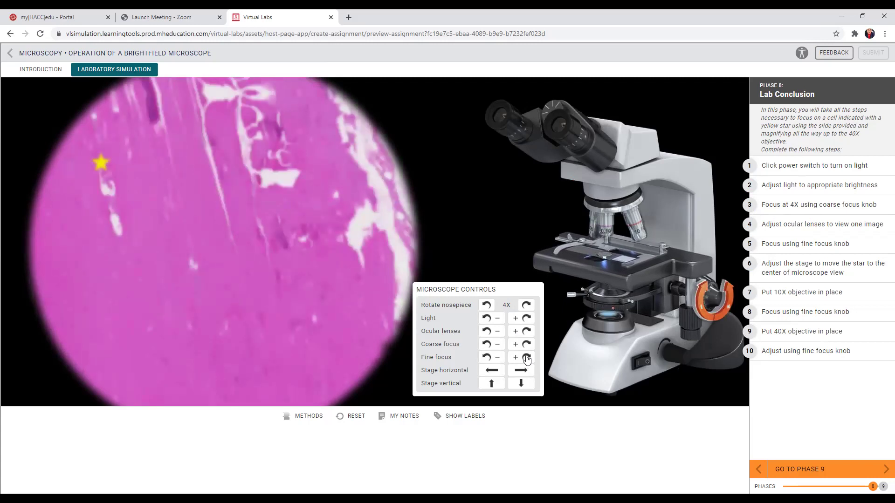
left_click(488, 357)
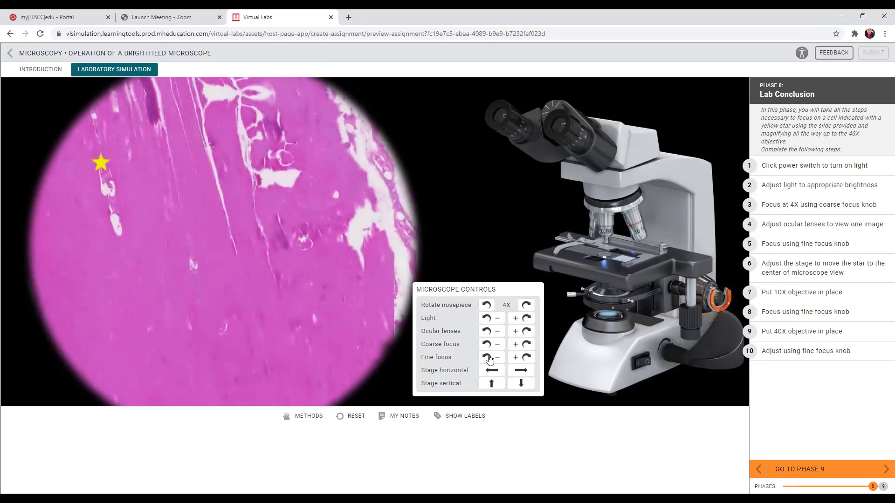
left_click(487, 357)
left_click(526, 358)
- Move the stage right and down until the yellow star sits at the field centre
left_click(522, 371)
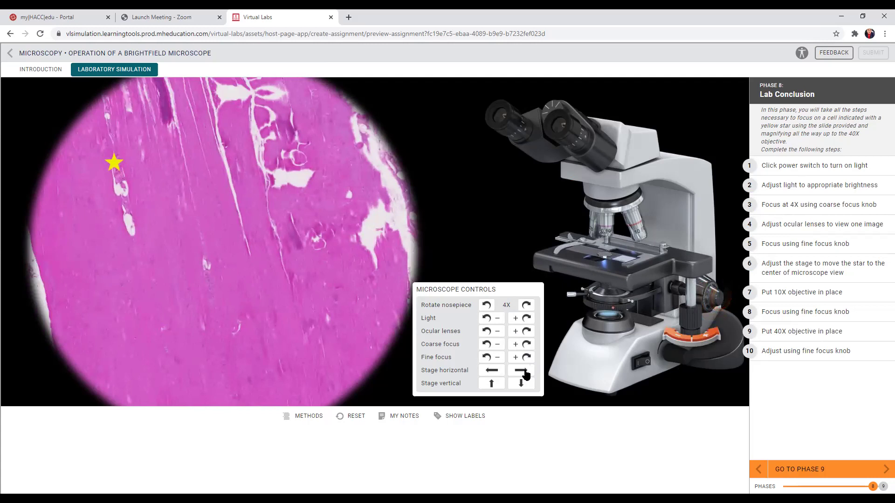
left_click(522, 371)
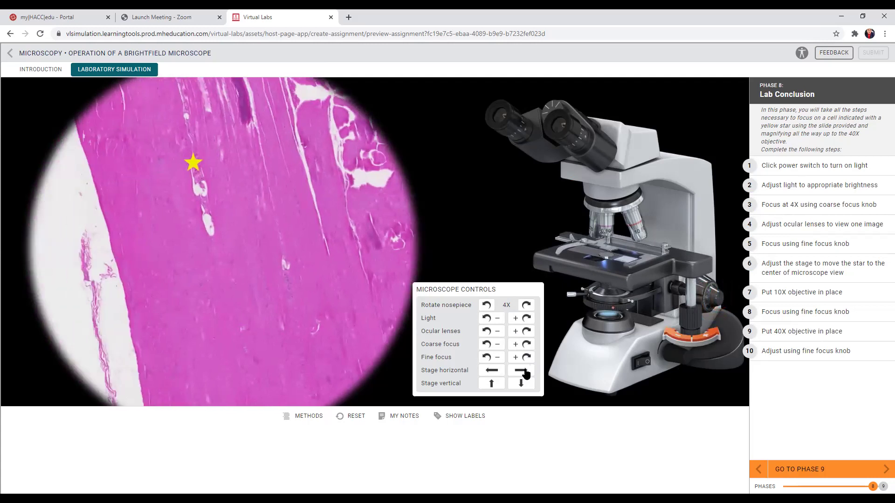
left_click(524, 372)
left_click(522, 385)
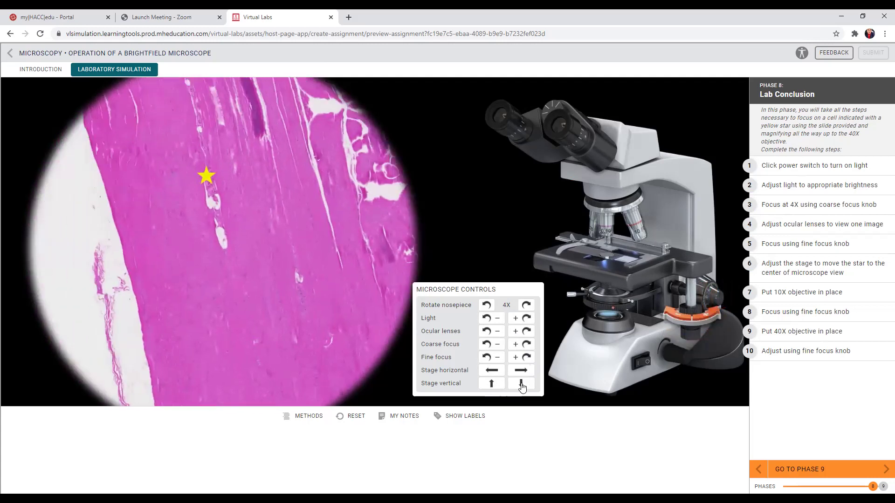
left_click(522, 386)
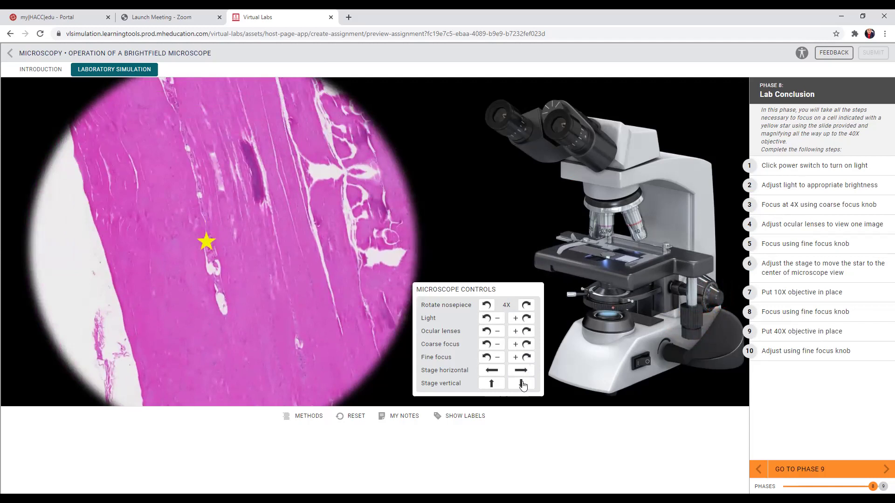
- Step up through 10X to 40X, fine-focusing at each, until the star fills the field
left_click(527, 305)
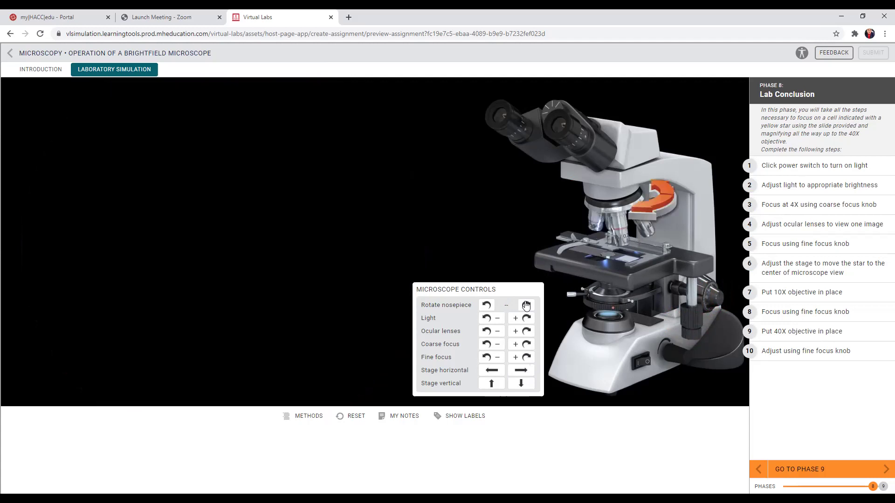
left_click(491, 361)
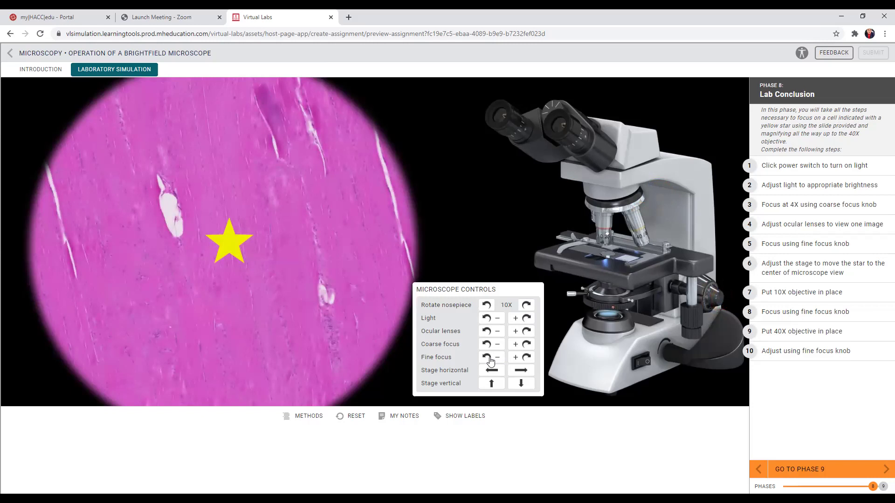
left_click(491, 361)
left_click(525, 360)
left_click(527, 306)
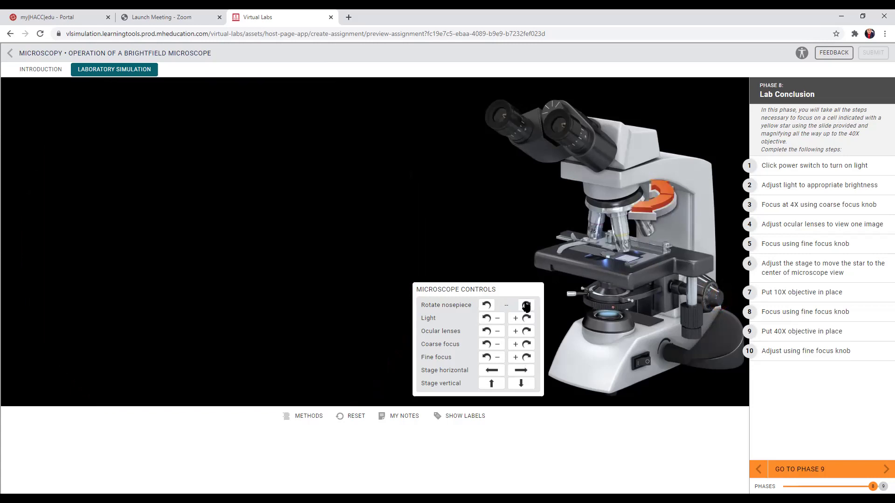
left_click(486, 357)
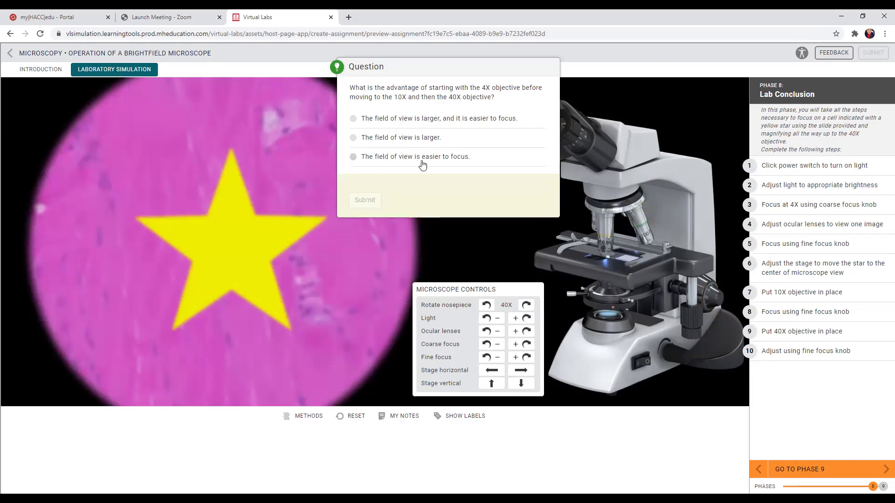
- Answer that starting at 4X gives a larger field of view and easier focusing
left_click(353, 120)
left_click(364, 200)
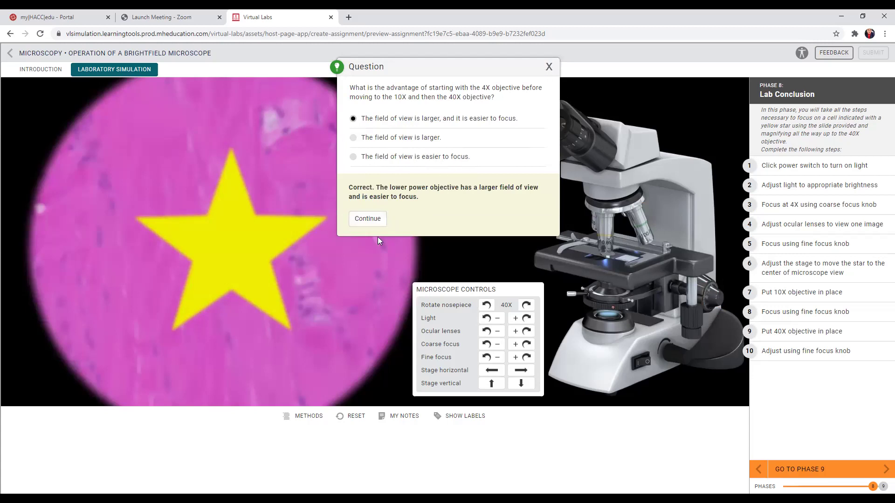
left_click(366, 219)
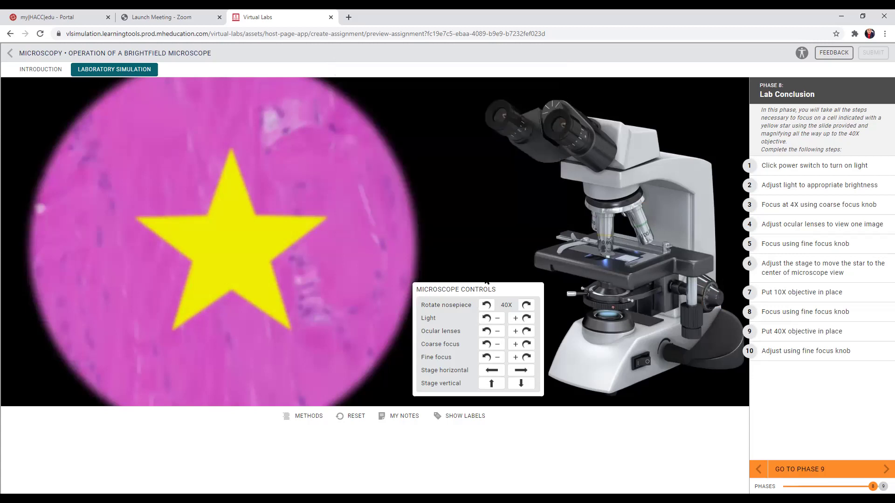
- Give the 40X star a final fine focus and advance to Phase 9, Save Lab Data
left_click(486, 358)
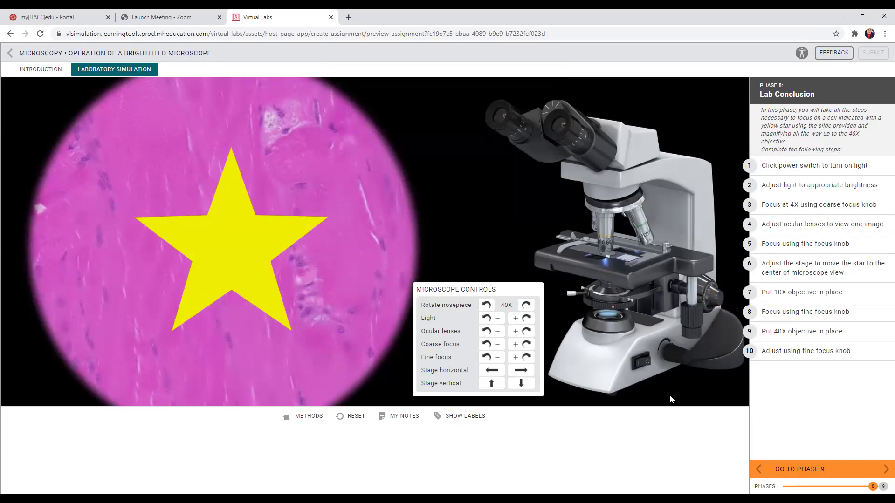
left_click(820, 468)
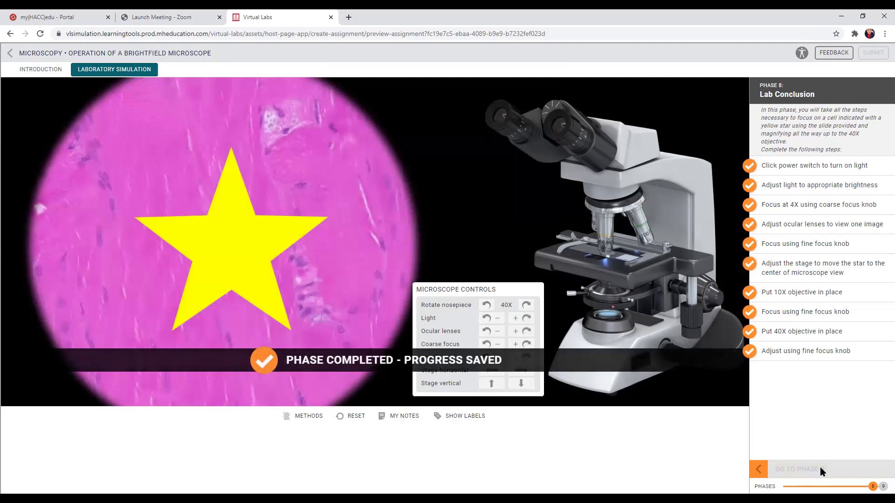